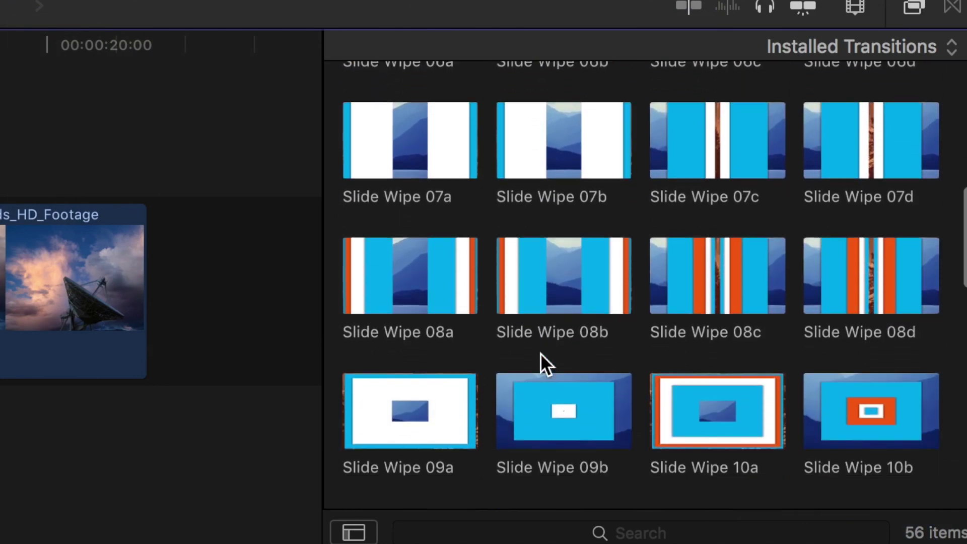
scroll(540, 353, "down", 3)
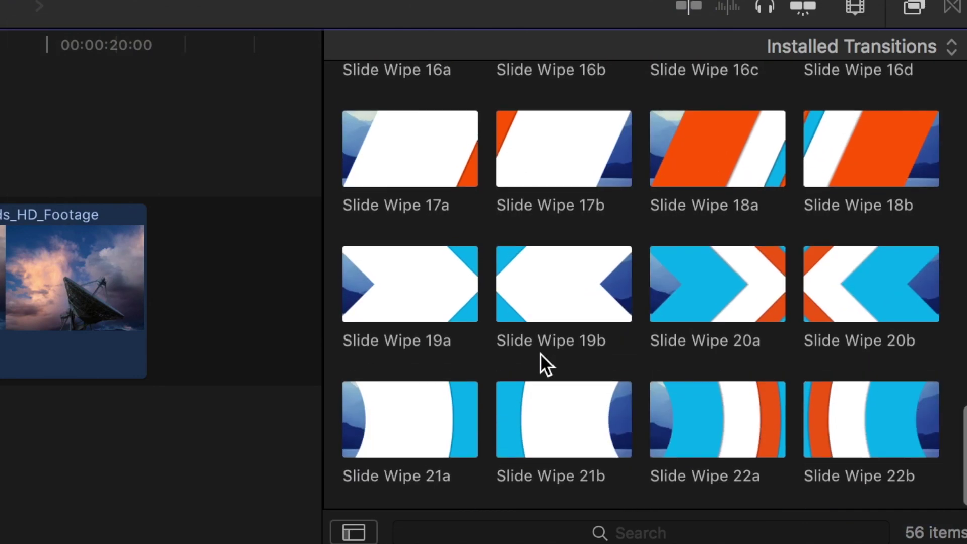
Scroll through the installed Slide Wipe thumbnails and back up to the top
scroll(540, 352, "up", 2)
scroll(540, 353, "up", 10)
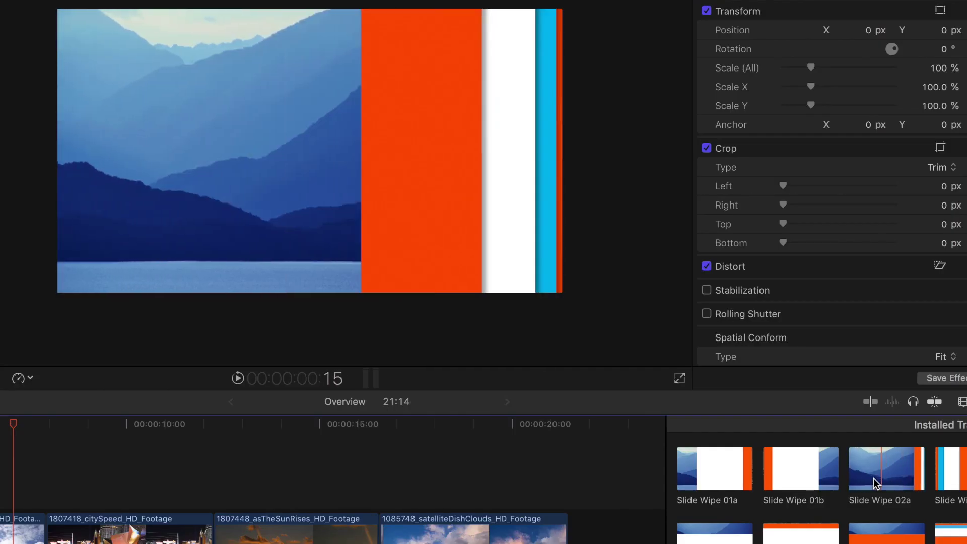
Place Slide Wipe 02a between valleyOfFlowers and mountainSkiing and play it back
left_click_drag(905, 481, 224, 463)
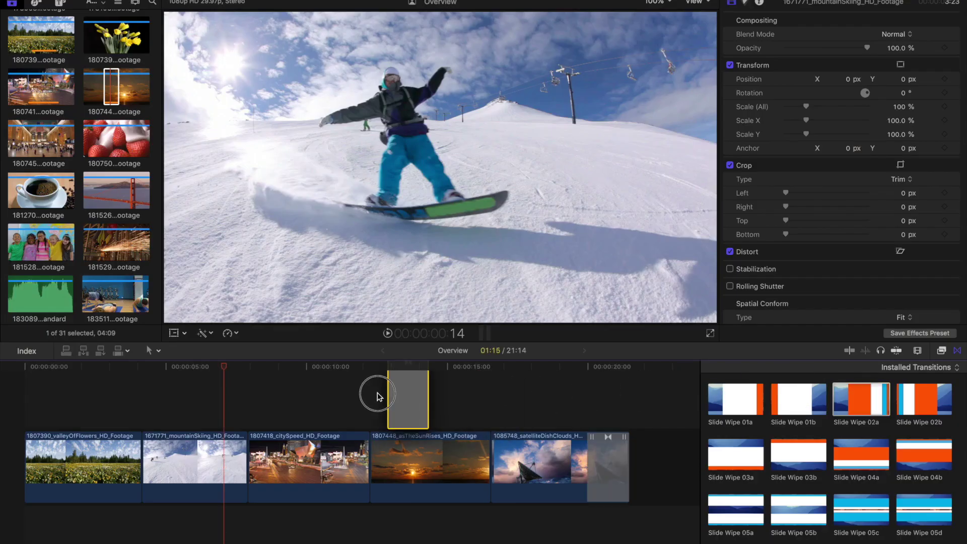
left_click_drag(377, 397, 128, 452)
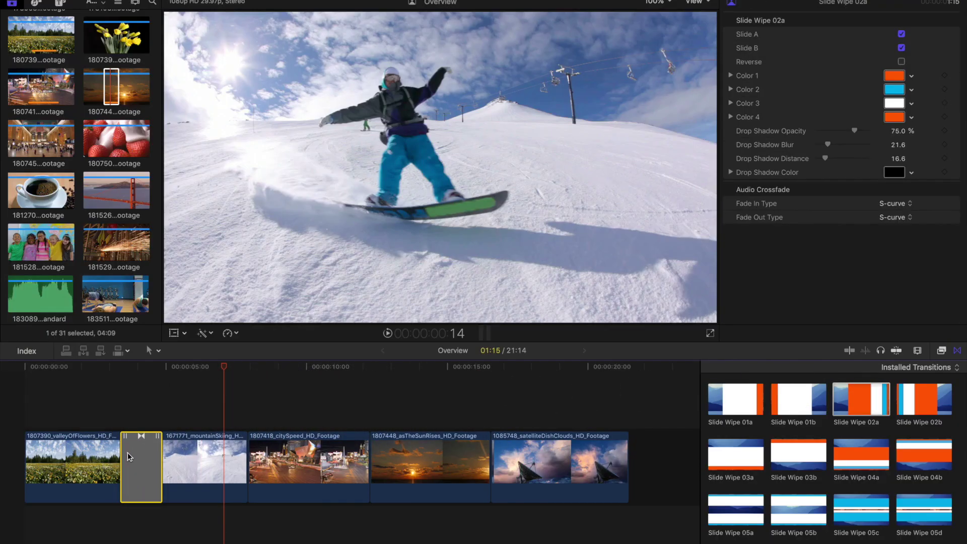
left_click(114, 369)
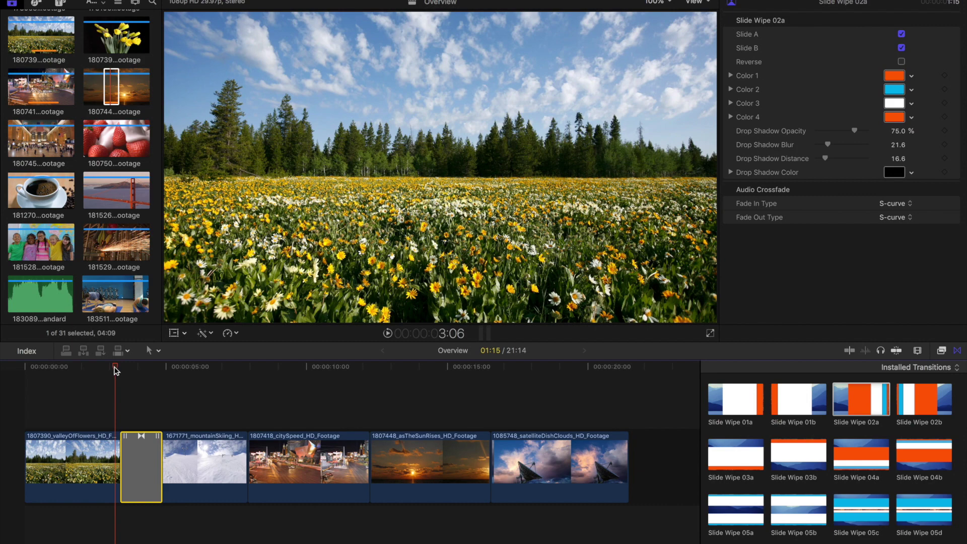
left_click(167, 367)
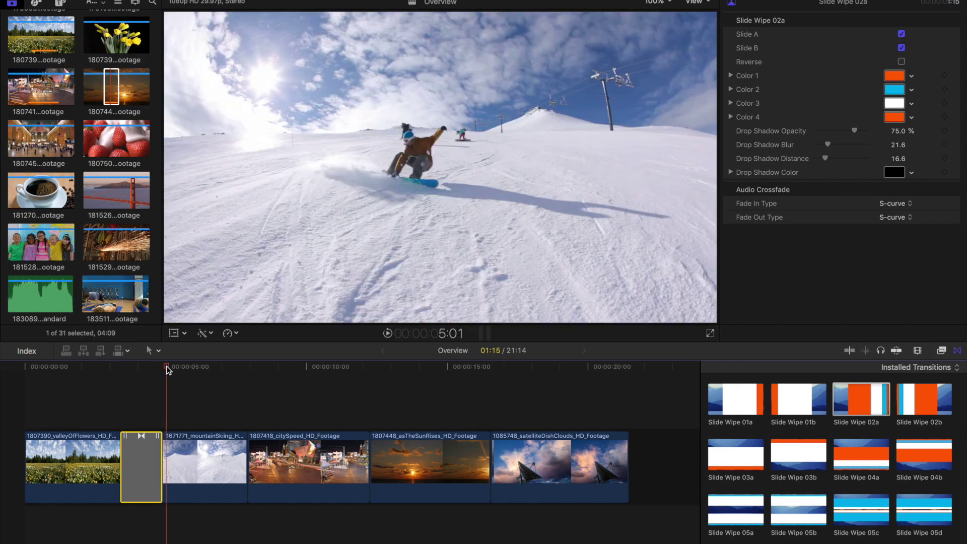
left_click(113, 368)
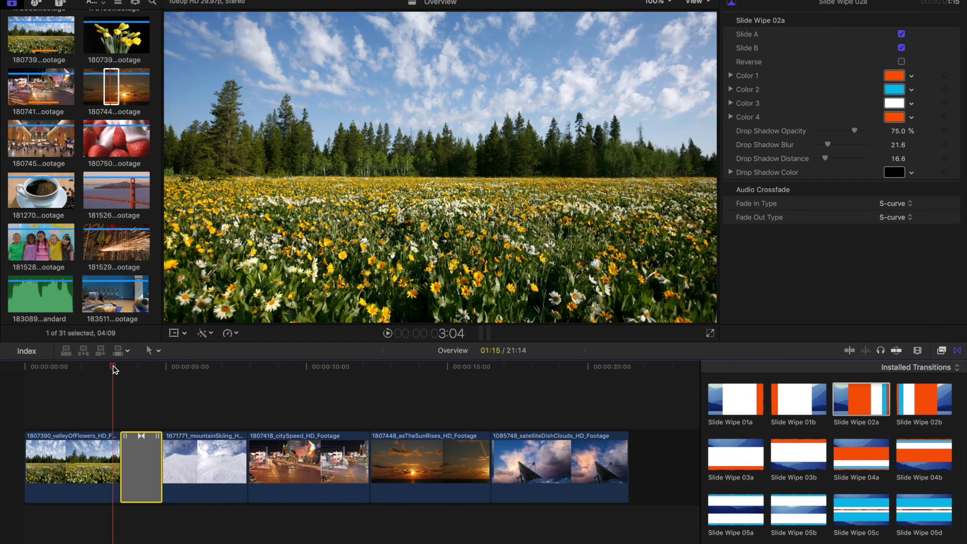
key("space")
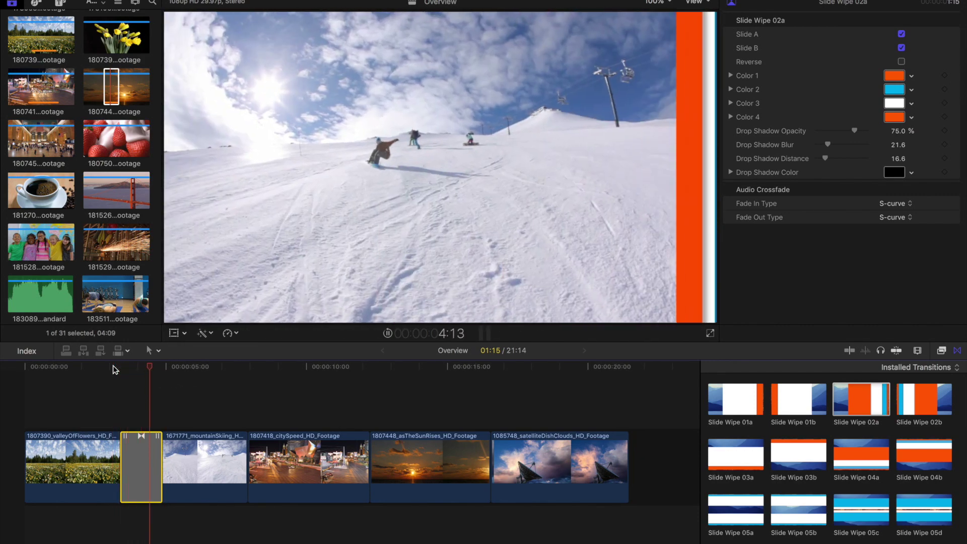
Replay Slide Wipe 02a repeatedly and scrub through its middle frames
left_click(113, 368)
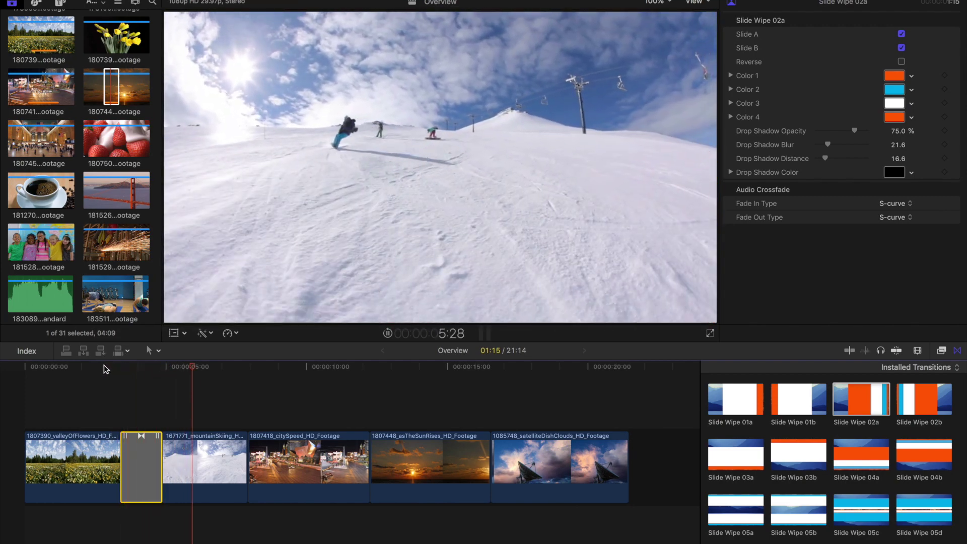
left_click(104, 367)
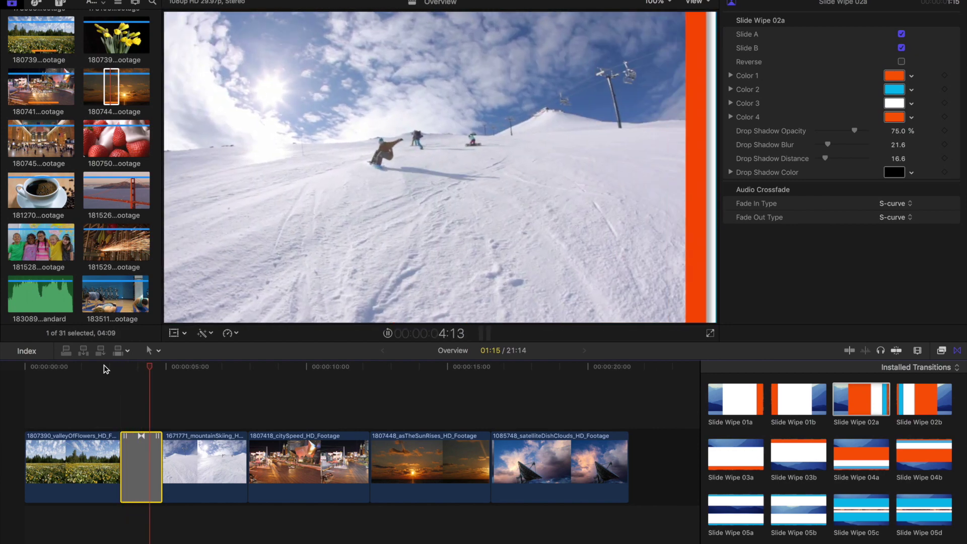
left_click(103, 367)
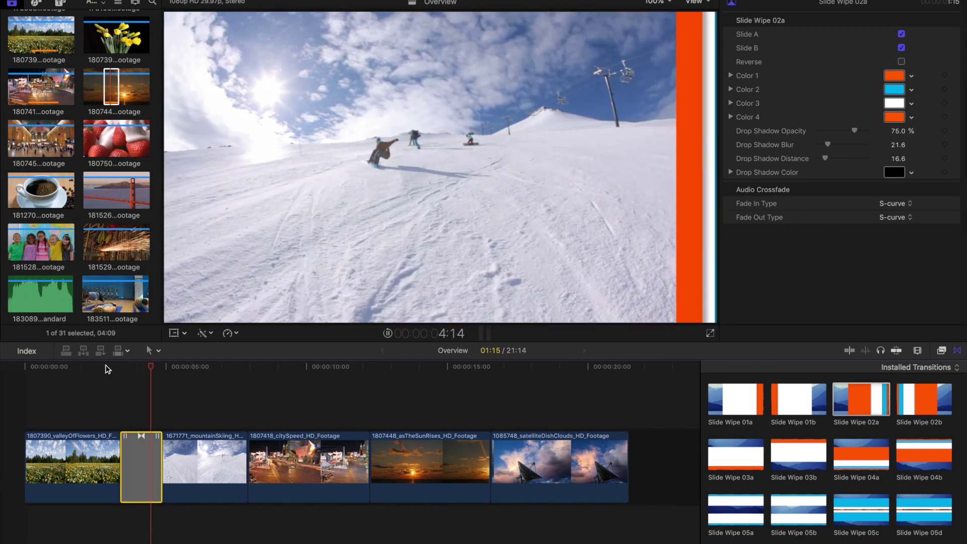
left_click(105, 367)
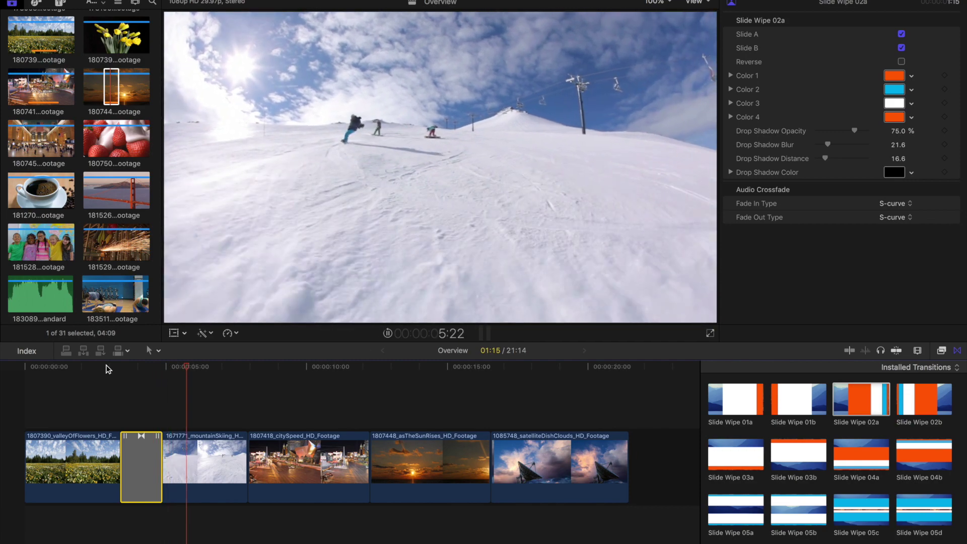
left_click(106, 368)
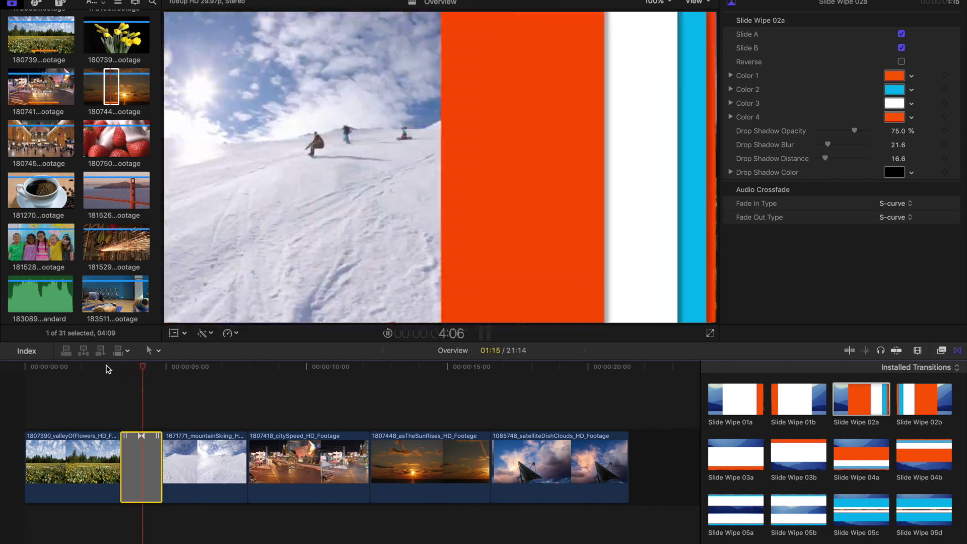
left_click(109, 368)
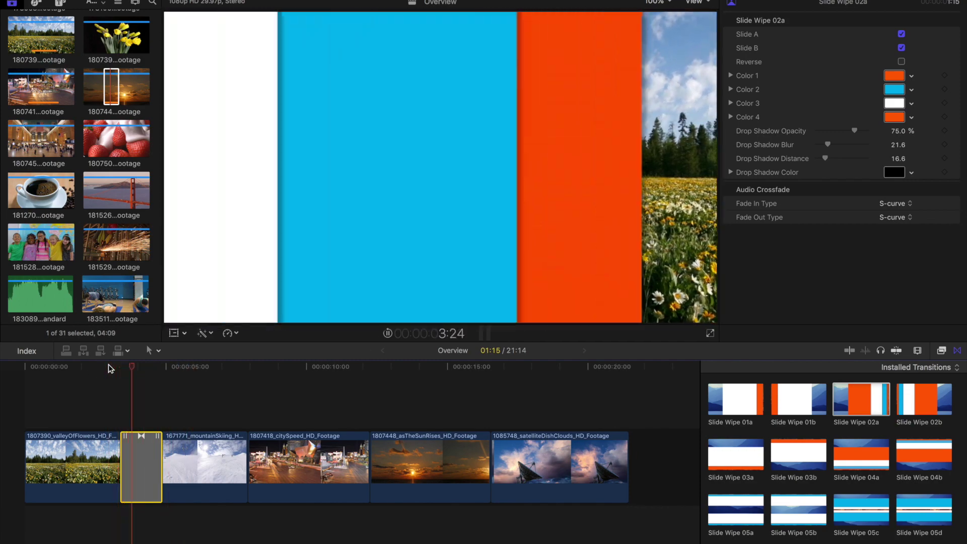
left_click(111, 368)
left_click(136, 368)
left_click(126, 368)
left_click(128, 369)
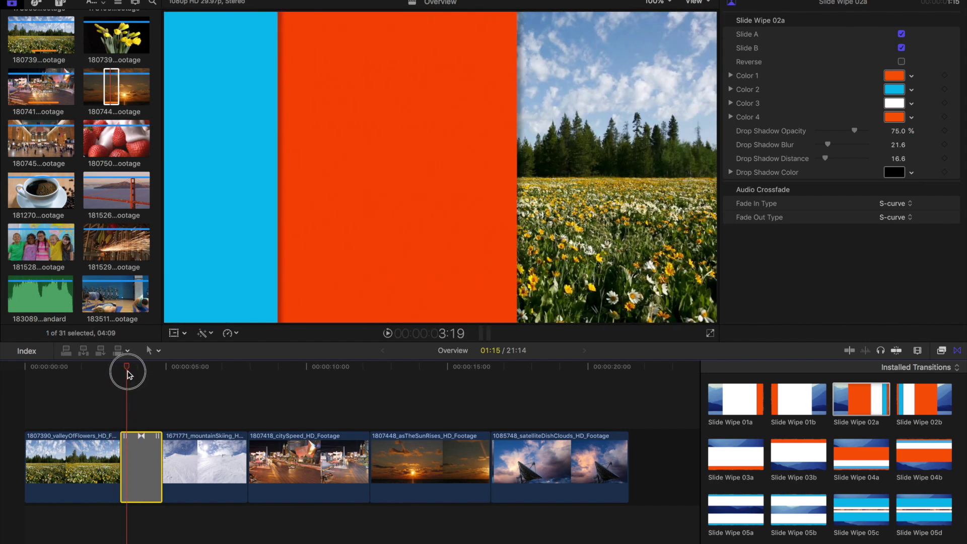
left_click(150, 372)
left_click_drag(149, 372, 144, 372)
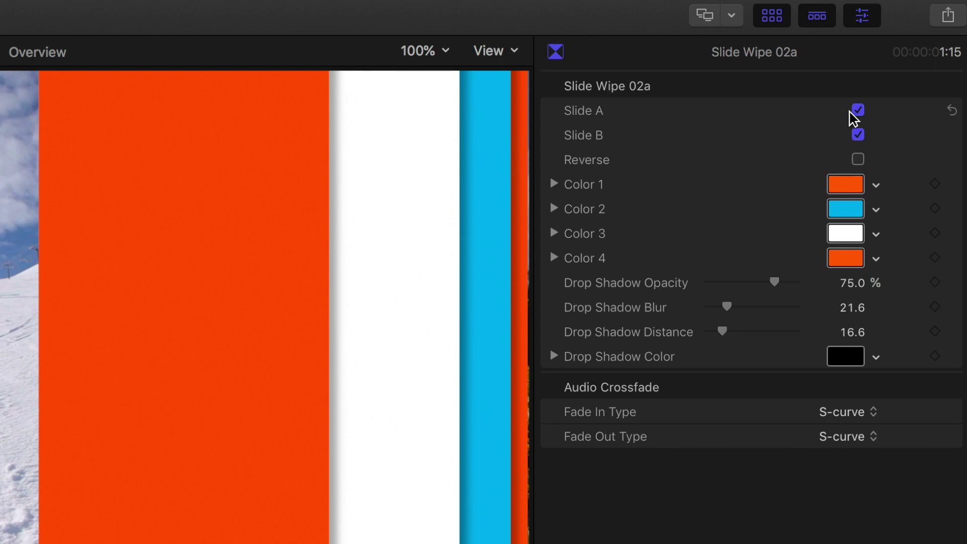
left_click(902, 34)
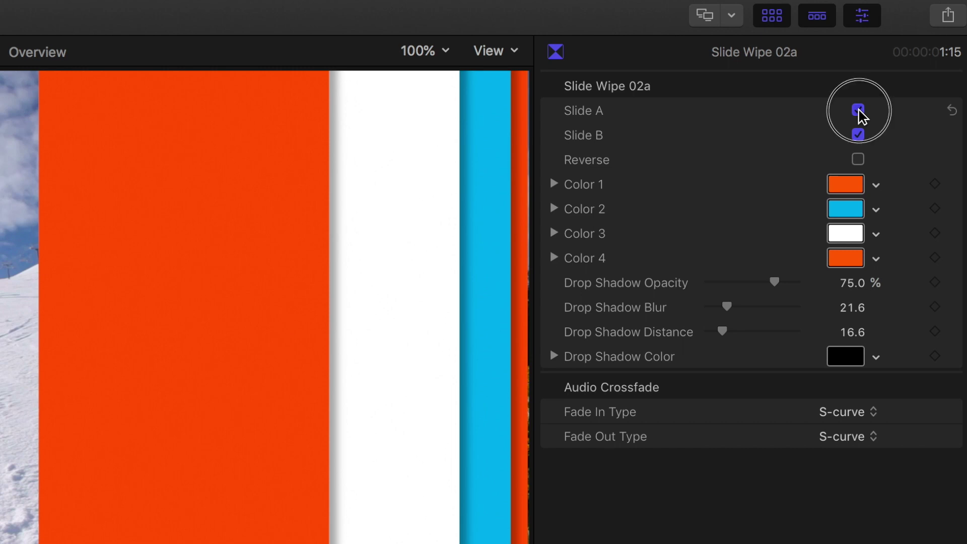
Preview the wipe with both Slide A and Slide B turned off
left_click(858, 111)
left_click(894, 89)
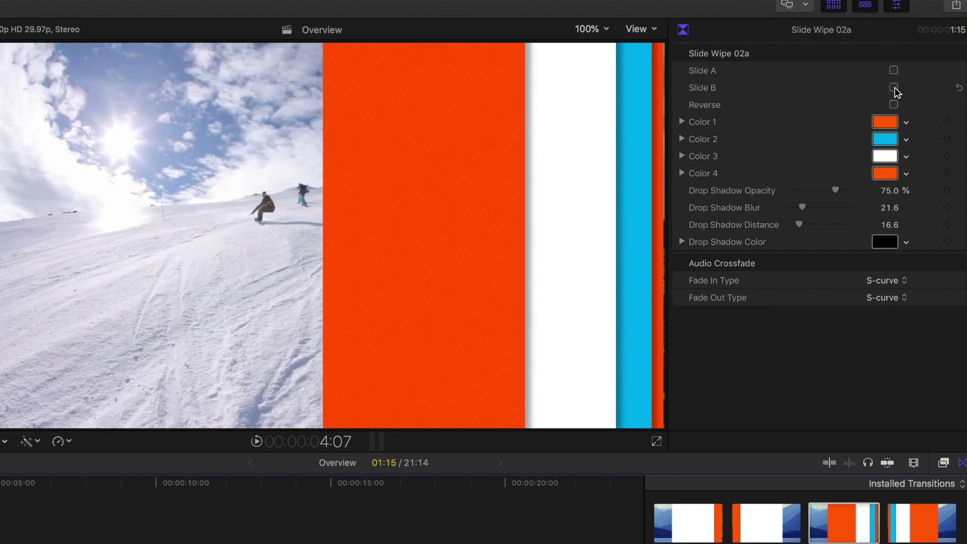
key("slash")
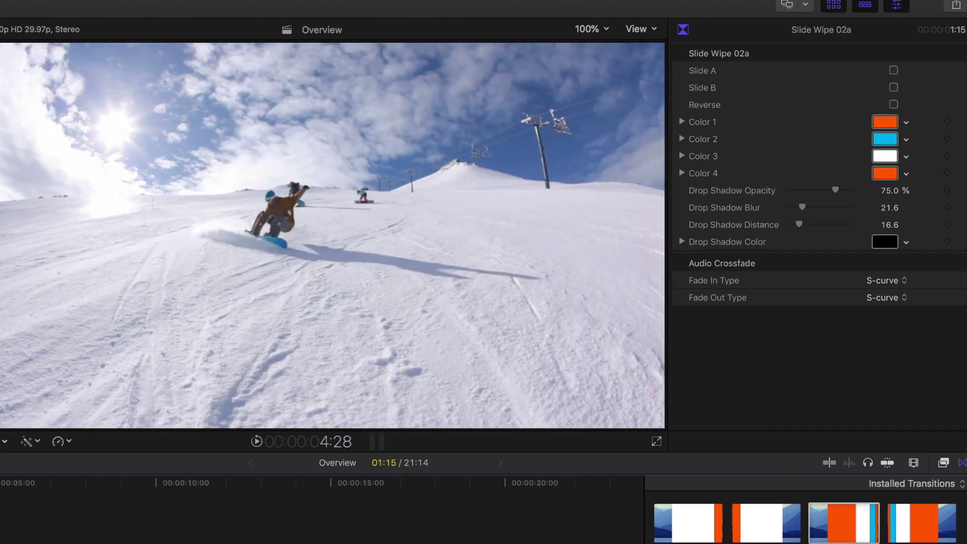
key("slash")
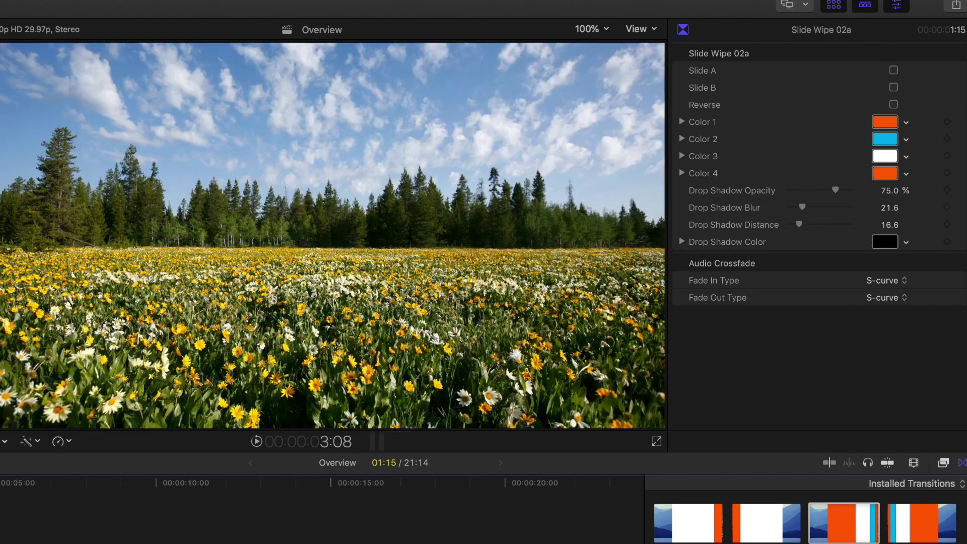
key("slash")
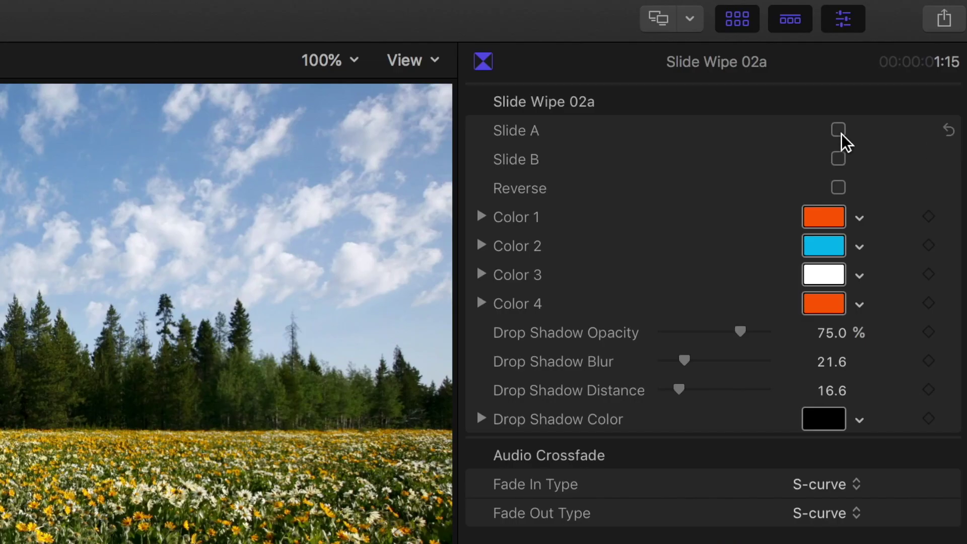
Preview the wipe with both slides on, then with only Slide B
left_click(839, 132)
left_click(839, 160)
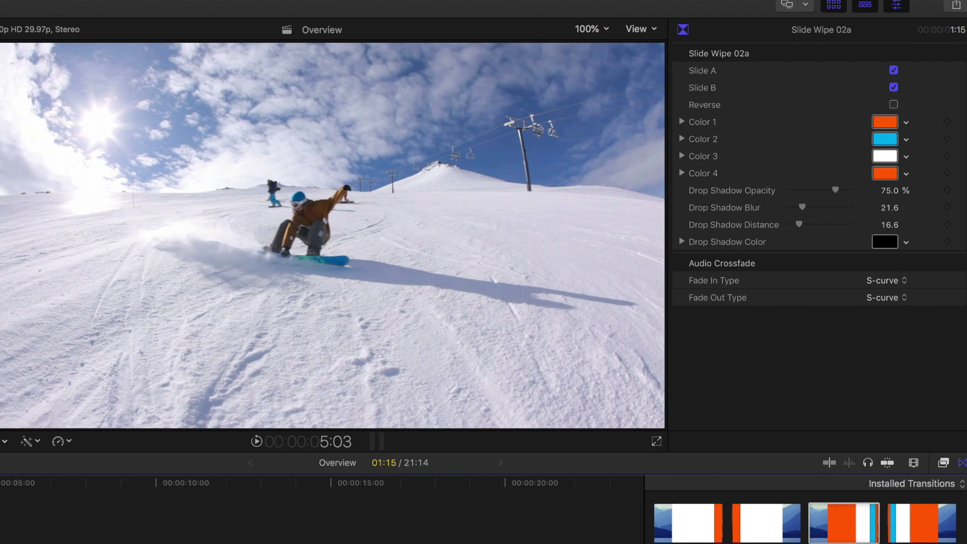
key("slash")
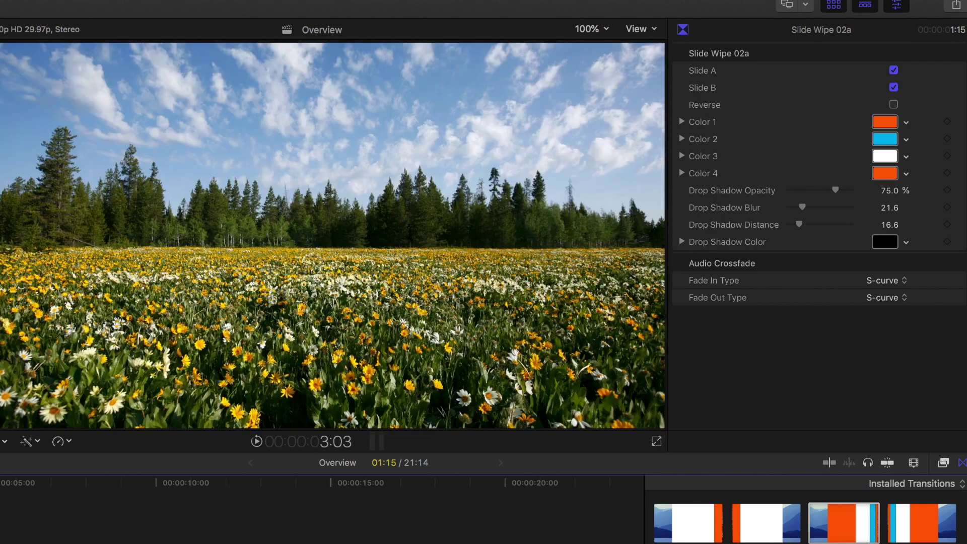
key("space")
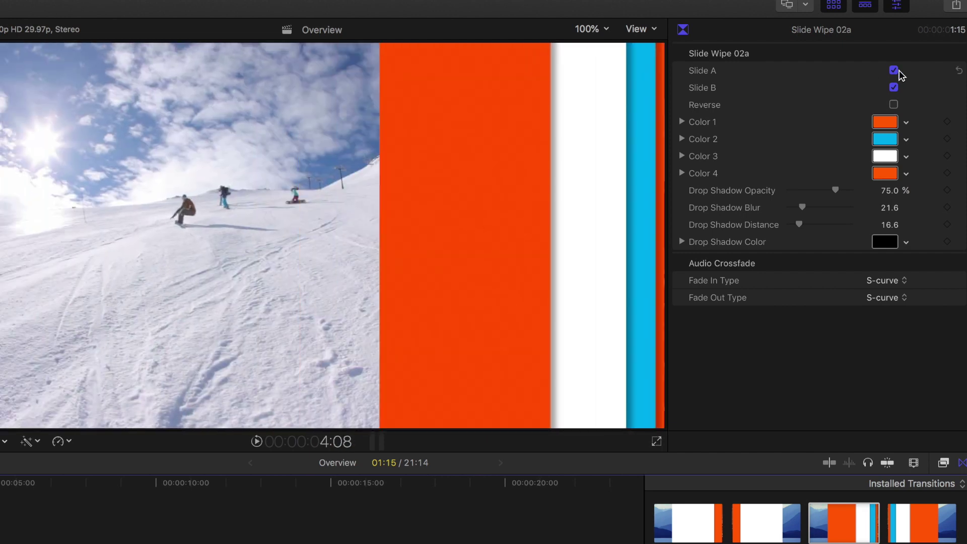
left_click(894, 71)
key("slash")
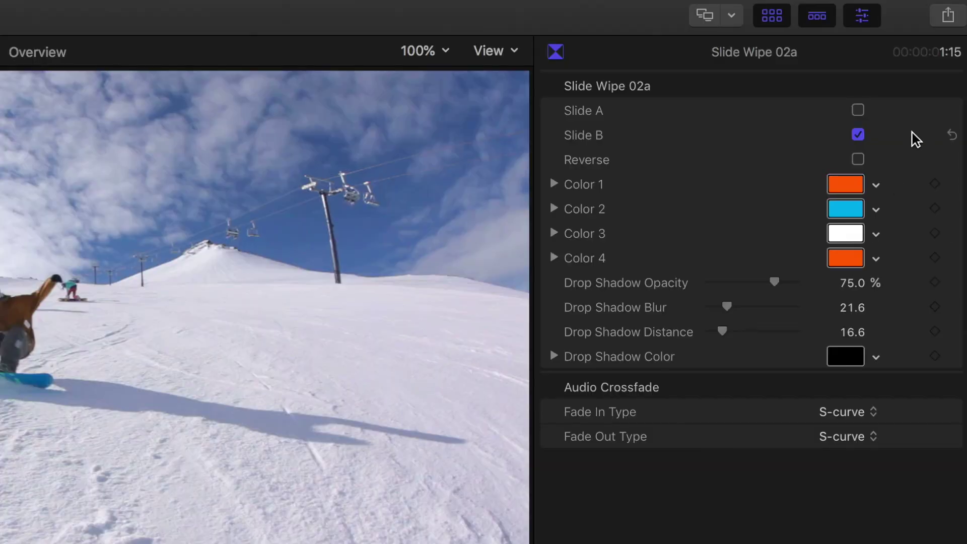
Leave Slide A on and Slide B off, and preview the result
left_click(857, 111)
left_click(858, 134)
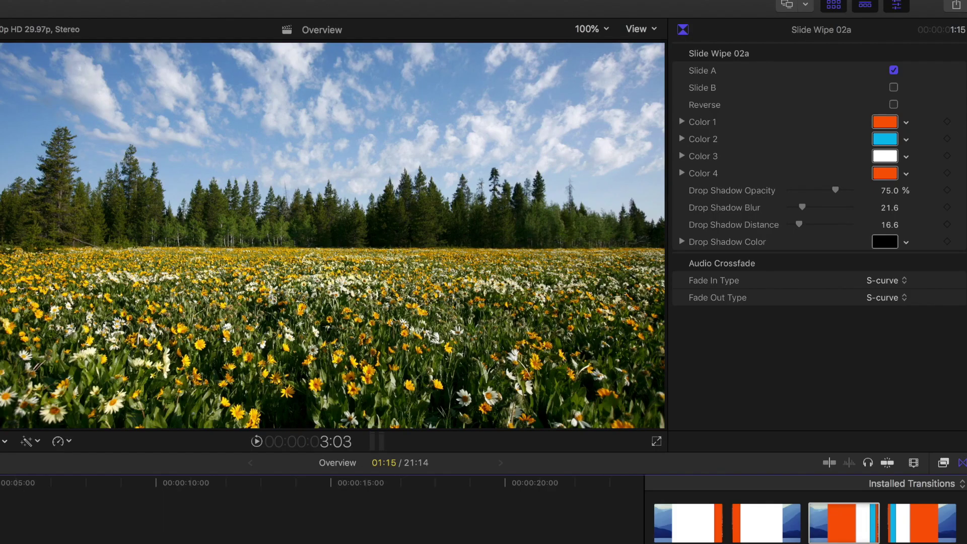
key("space")
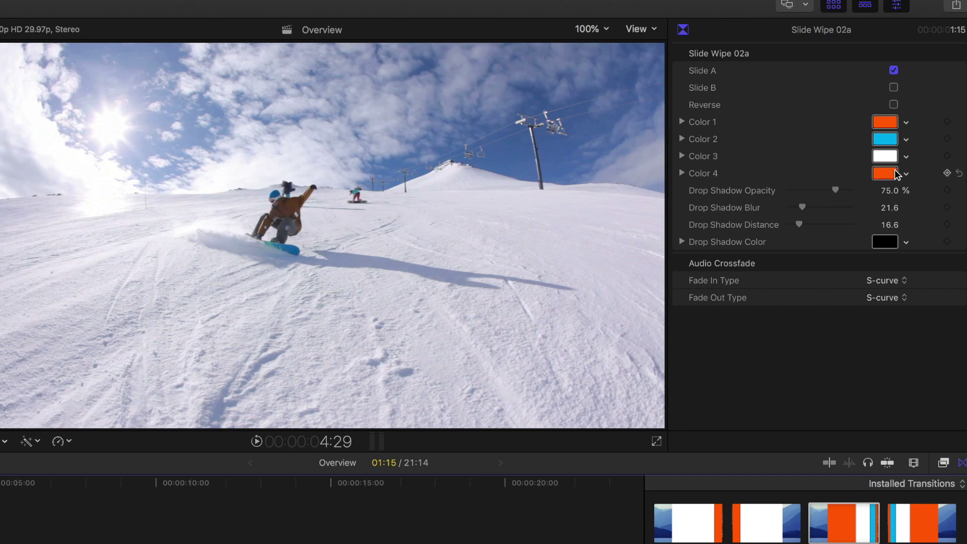
left_click(894, 88)
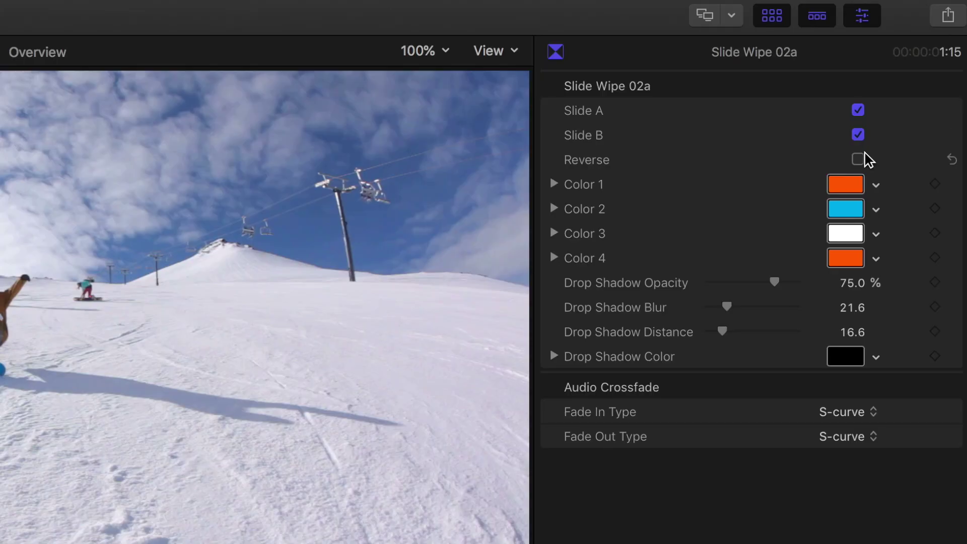
left_click(859, 160)
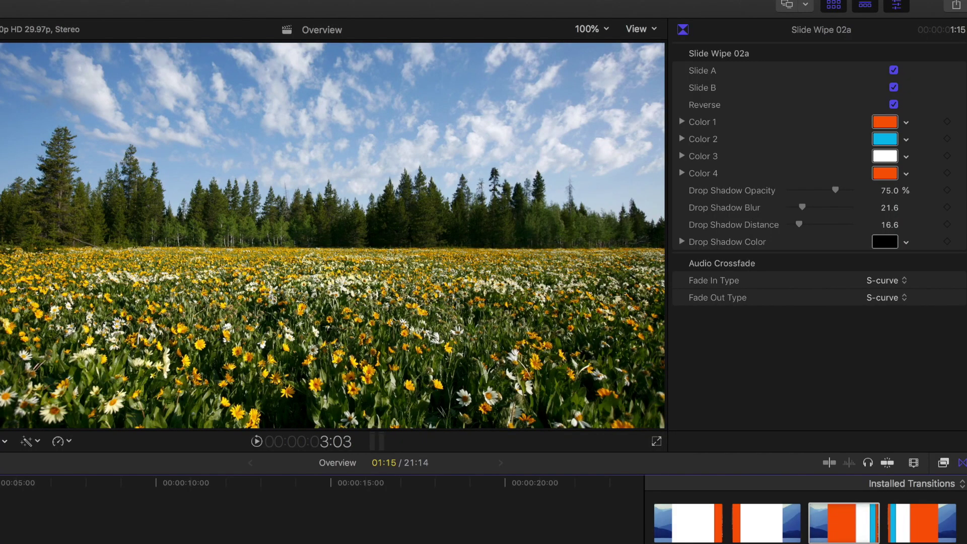
key("space")
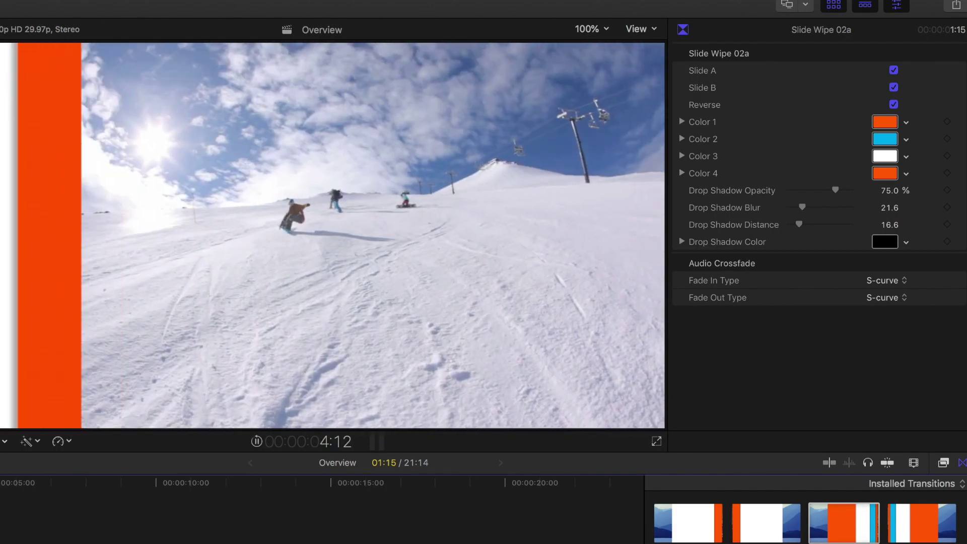
key("j")
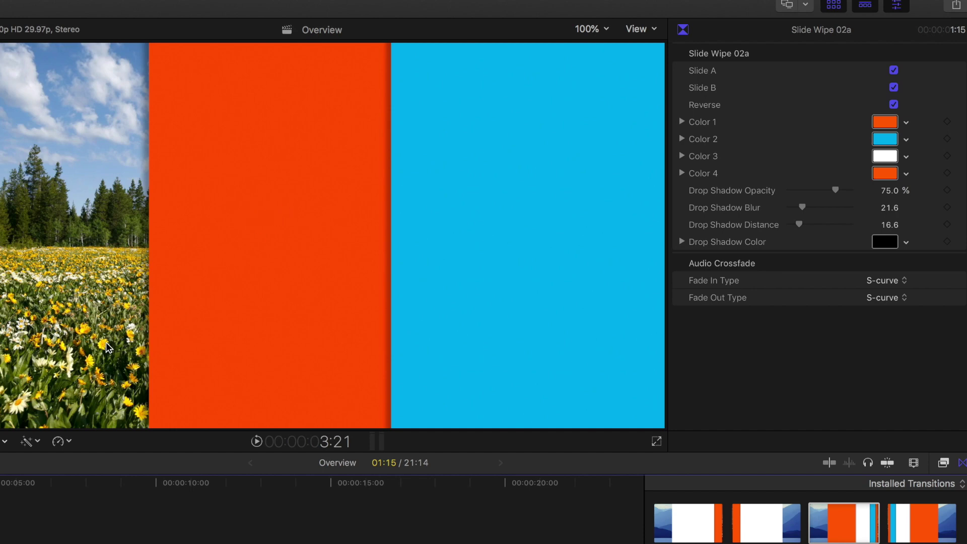
left_click(887, 123)
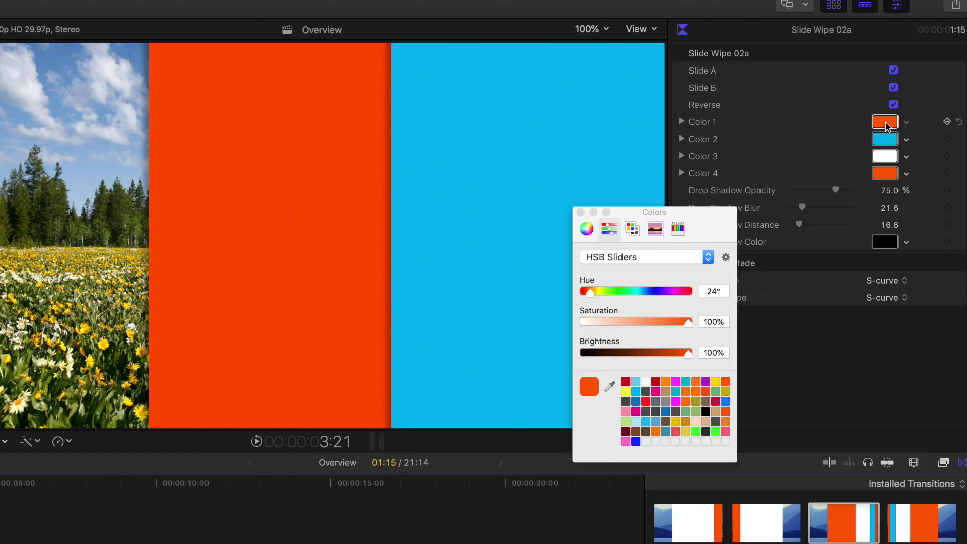
Change Color 1 to yellow and play the transition
left_click(718, 383)
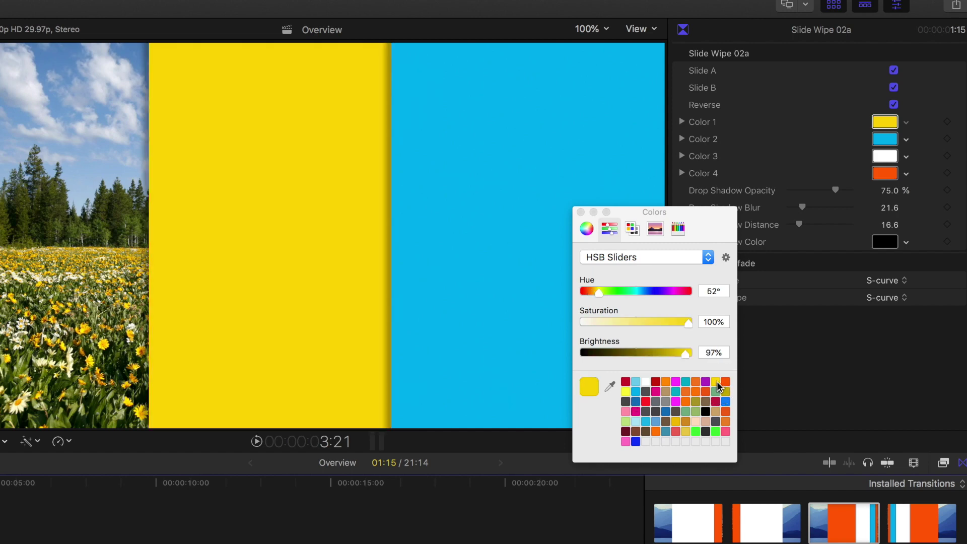
left_click(580, 212)
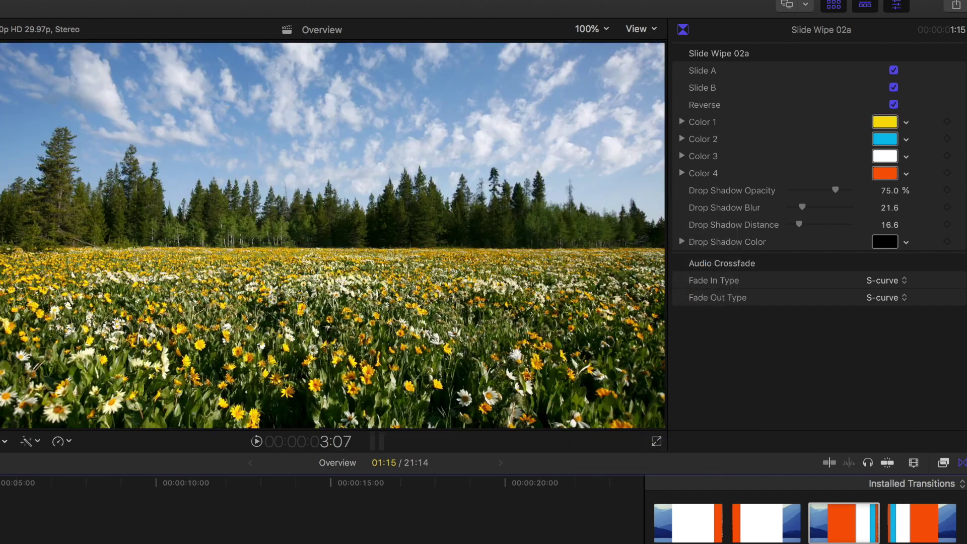
key("space")
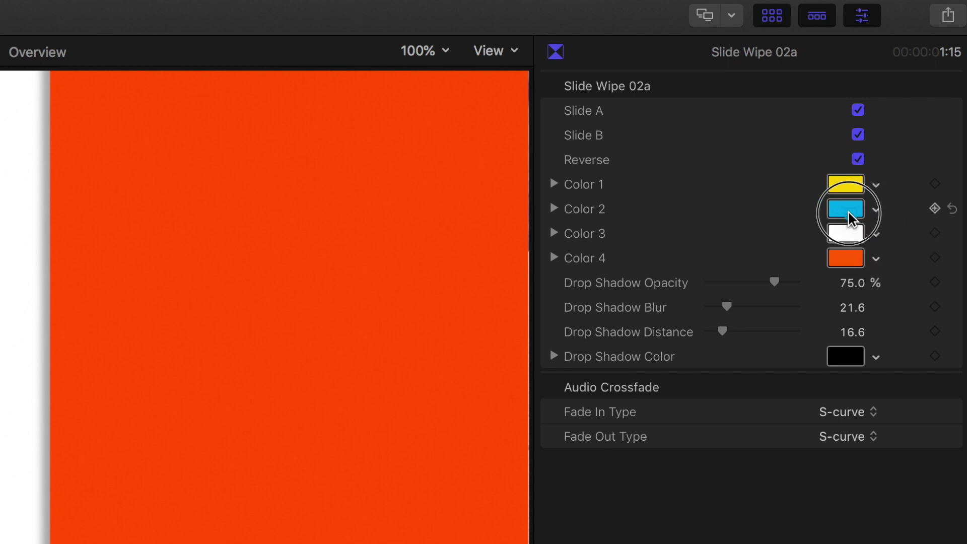
Copy the blue Color 2 into Color 4 and replay the wipe
left_click_drag(849, 219, 847, 266)
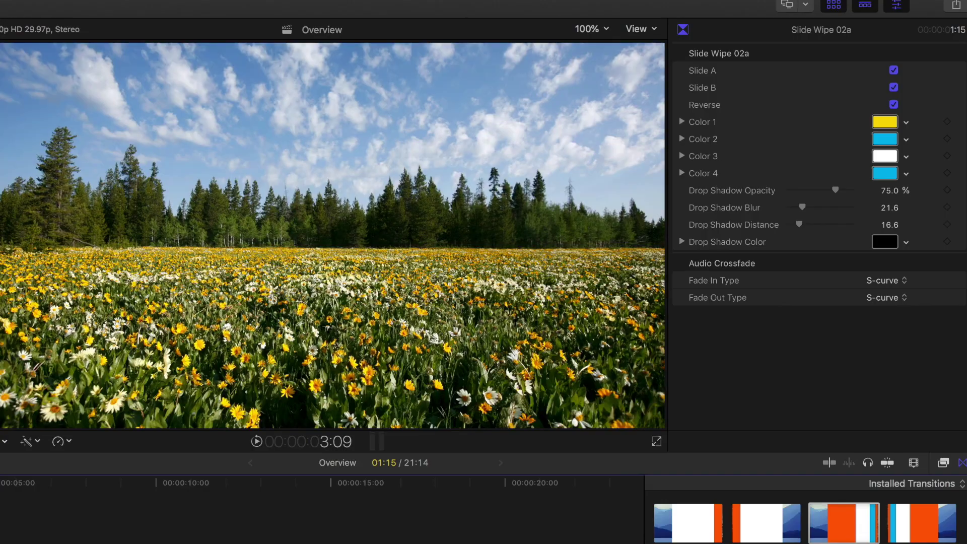
key("space")
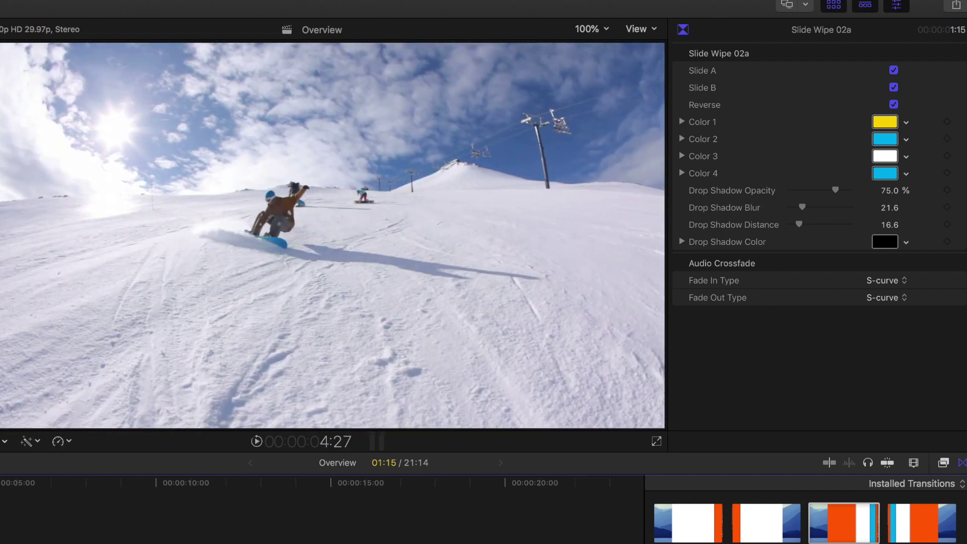
key("slash")
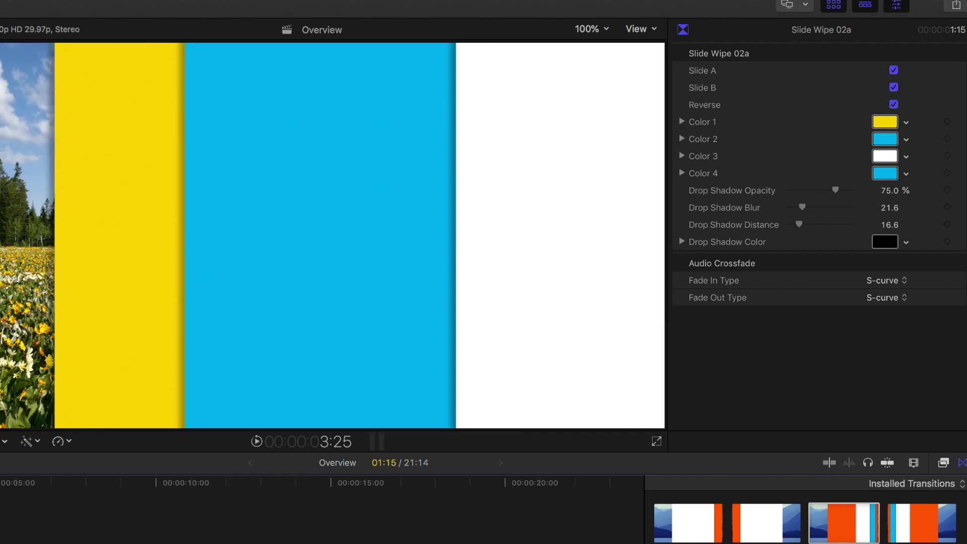
Set Drop Shadow Opacity to 100% and Blur to 64
key("Right")
key("Right")
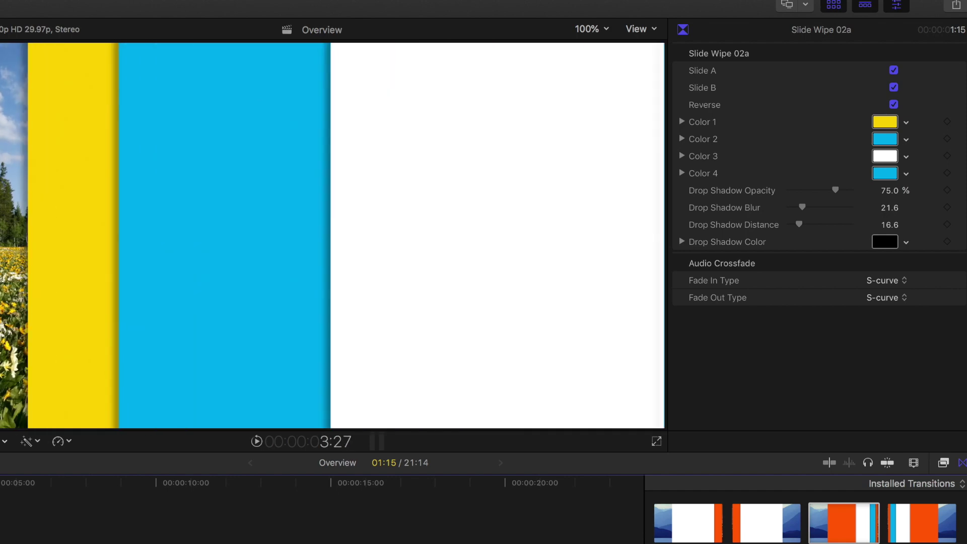
key("Left")
key("Right")
key("Right")
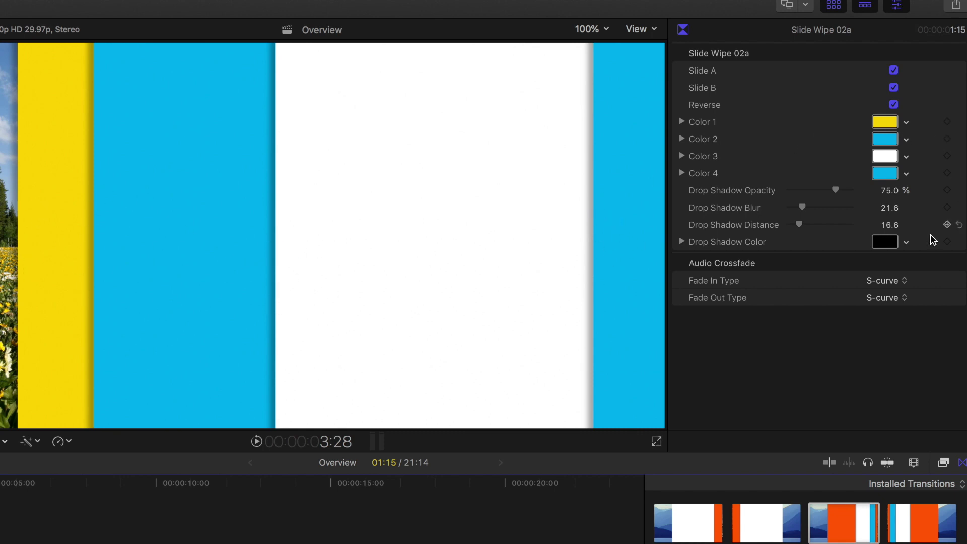
left_click_drag(836, 191, 891, 197)
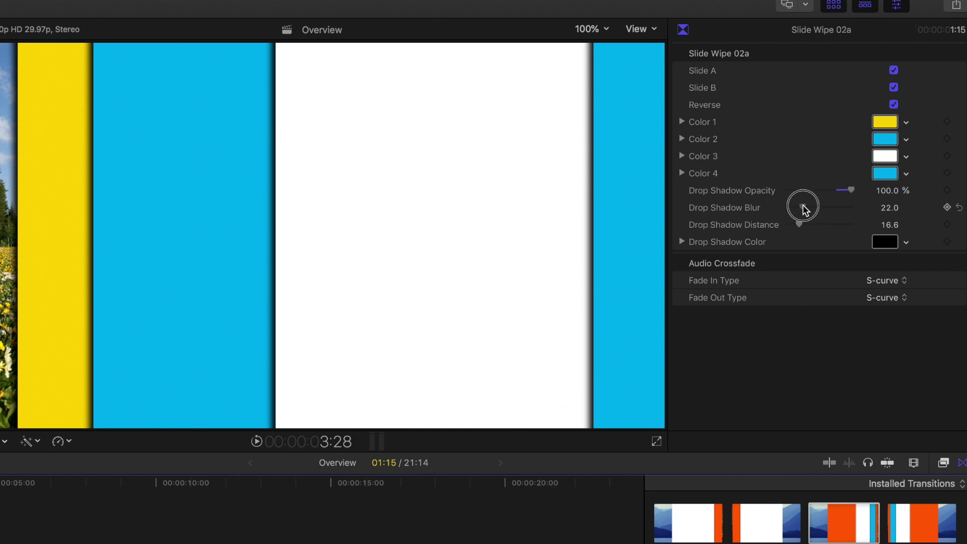
left_click_drag(804, 208, 823, 228)
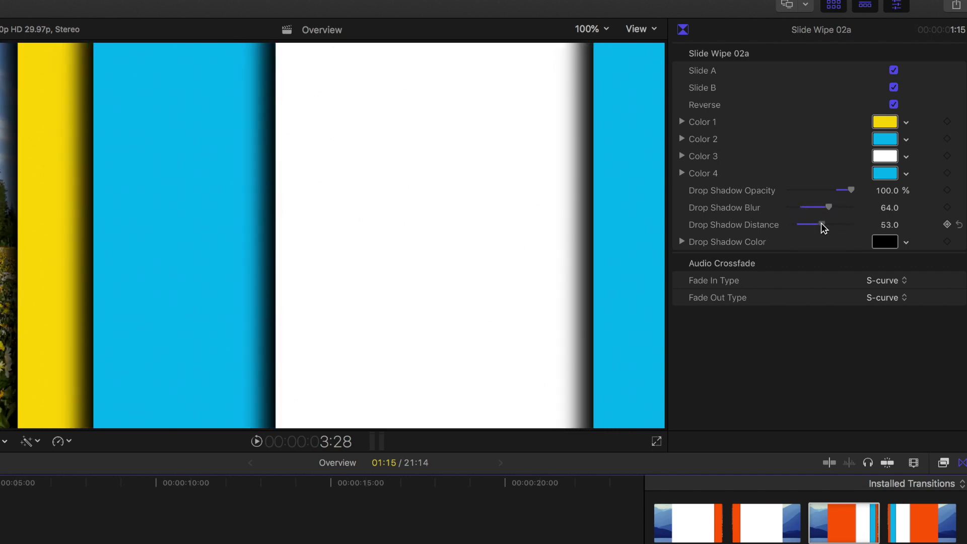
Adjust the brightness of the Drop Shadow Color
left_click(885, 242)
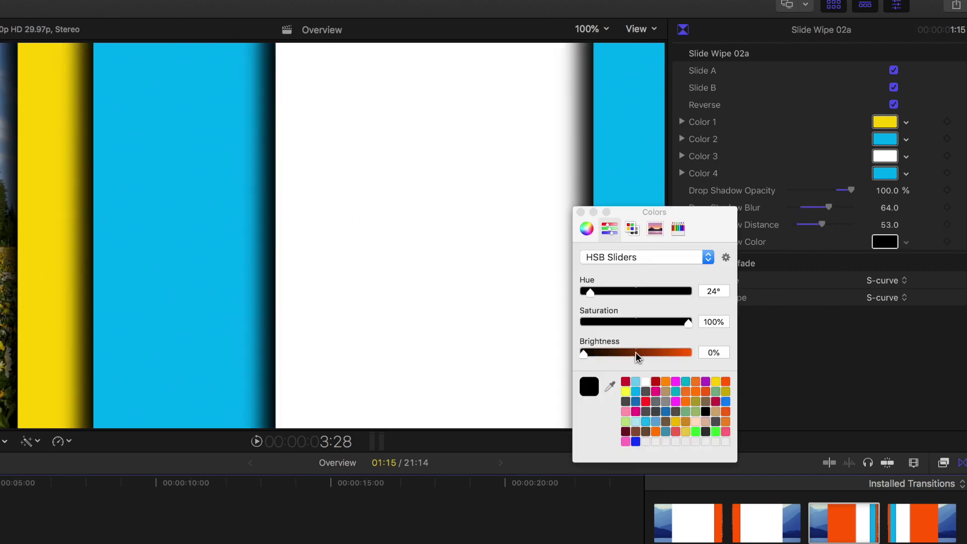
left_click_drag(637, 356, 567, 358)
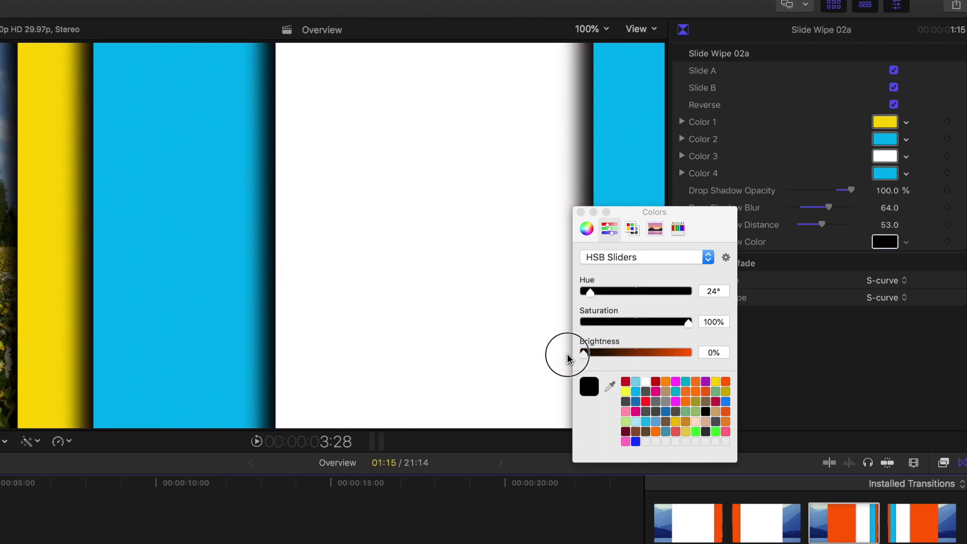
left_click(581, 212)
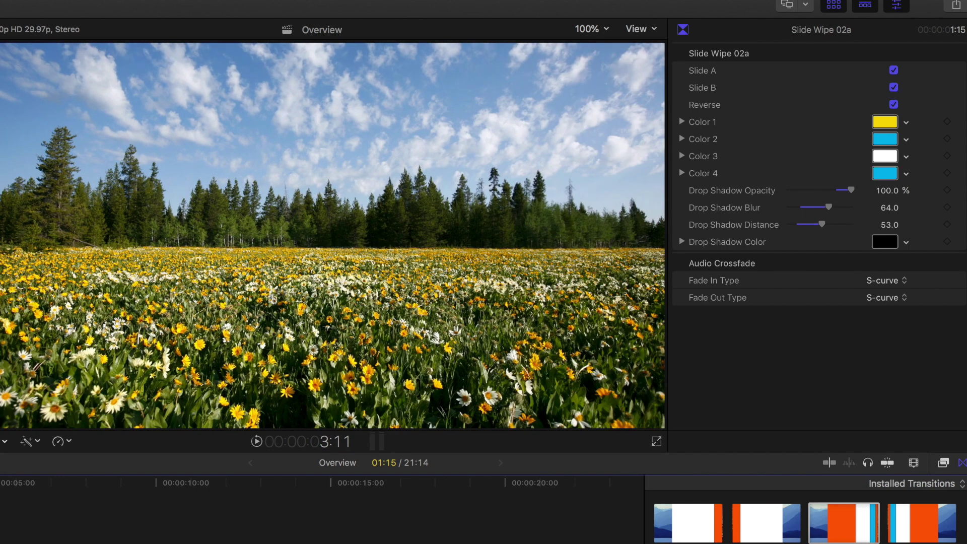
Play the shadowed wipe, then scroll the browser down to the Slide Wipe 20 thumbnails
key("space")
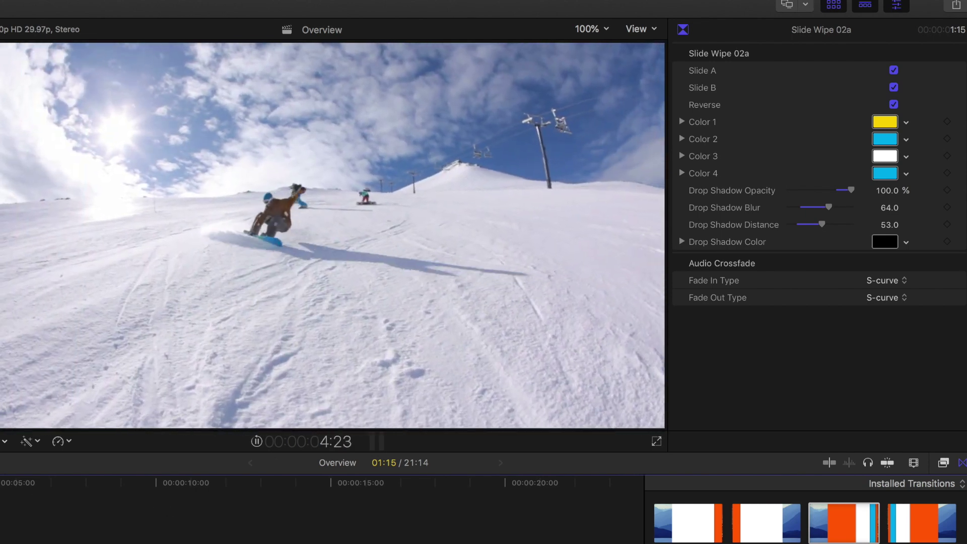
key("space")
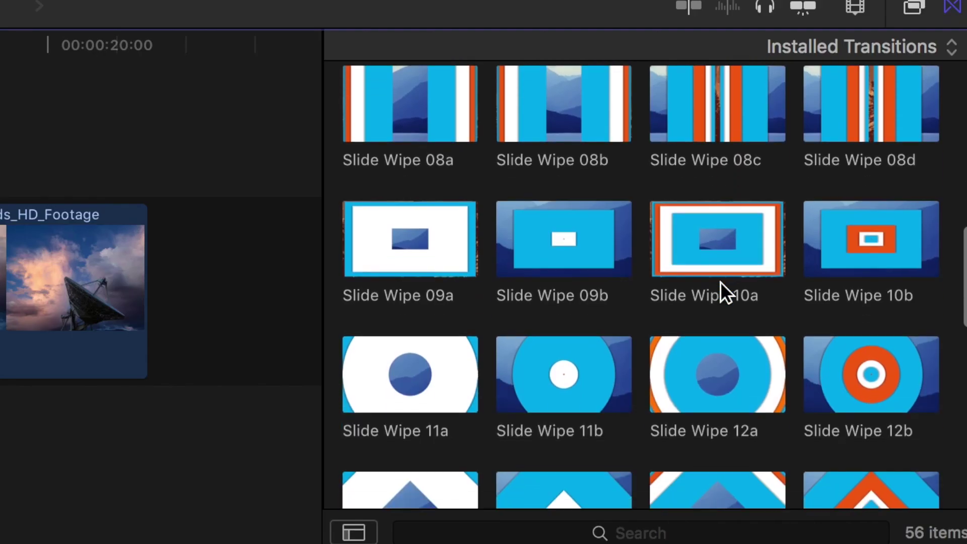
scroll(842, 542, "down", 5)
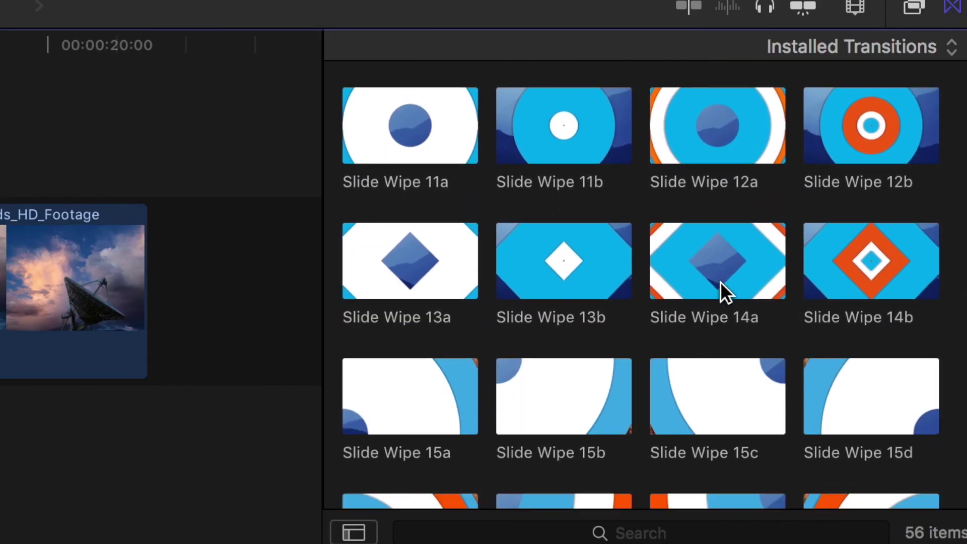
scroll(720, 285, "down", 10)
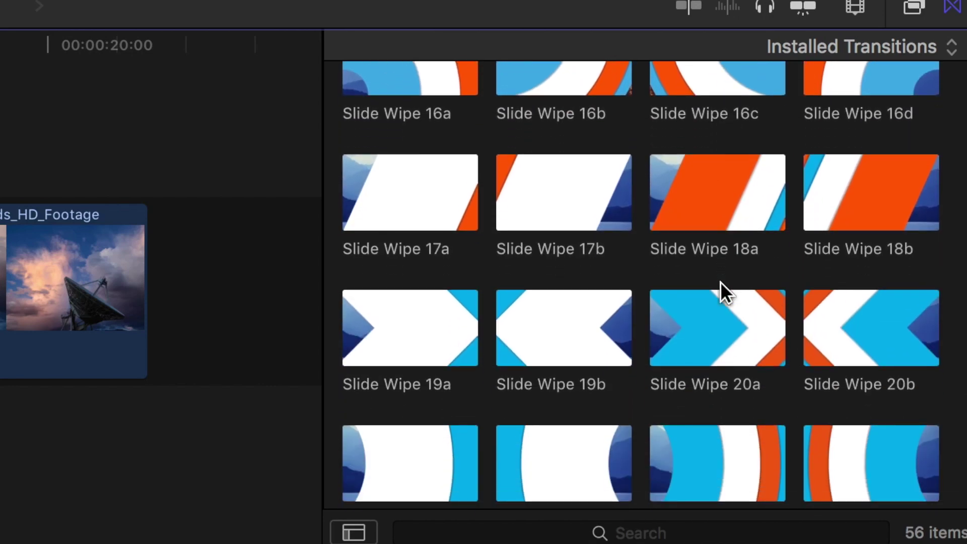
scroll(720, 282, "down", 1)
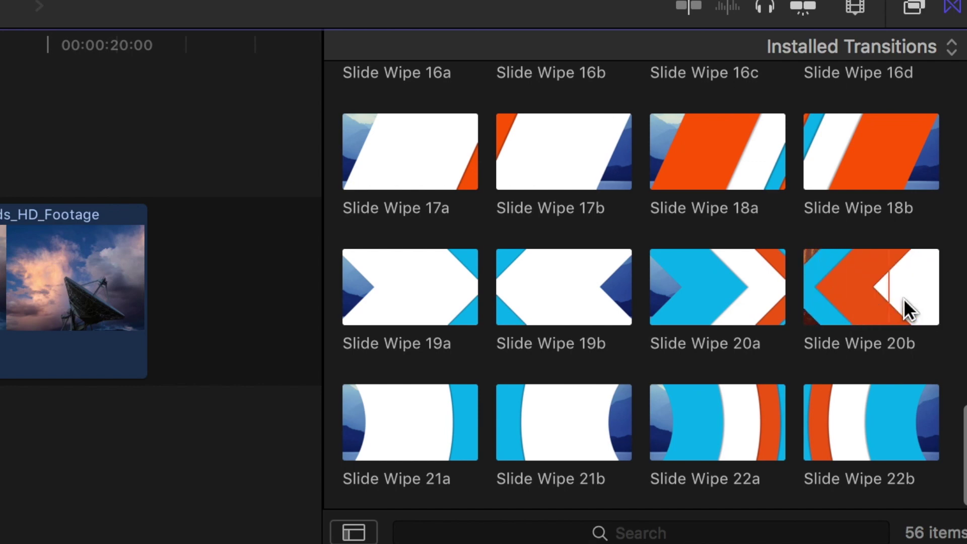
left_click_drag(862, 303, 0, 239)
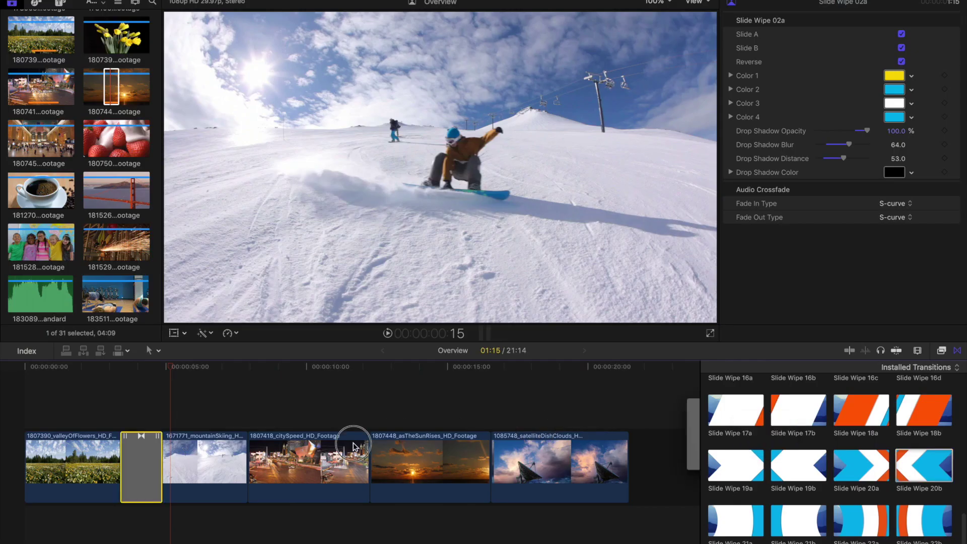
Place Slide Wipe 20b between mountainSkiing and citySpeed and scrub through it
left_click_drag(354, 445, 247, 453)
left_click(224, 368)
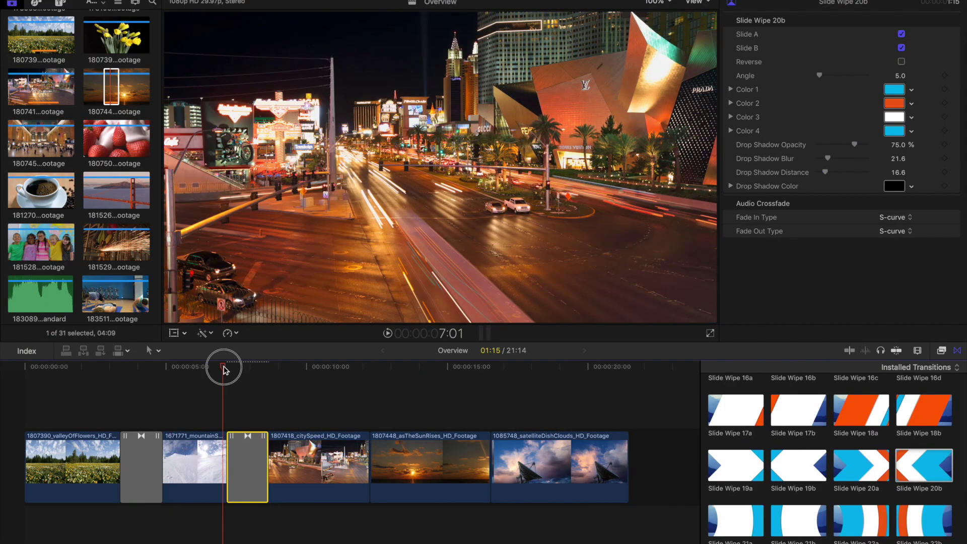
mouse_move(225, 369)
left_mouse_down()
mouse_move(239, 371)
mouse_move(228, 371)
left_mouse_up()
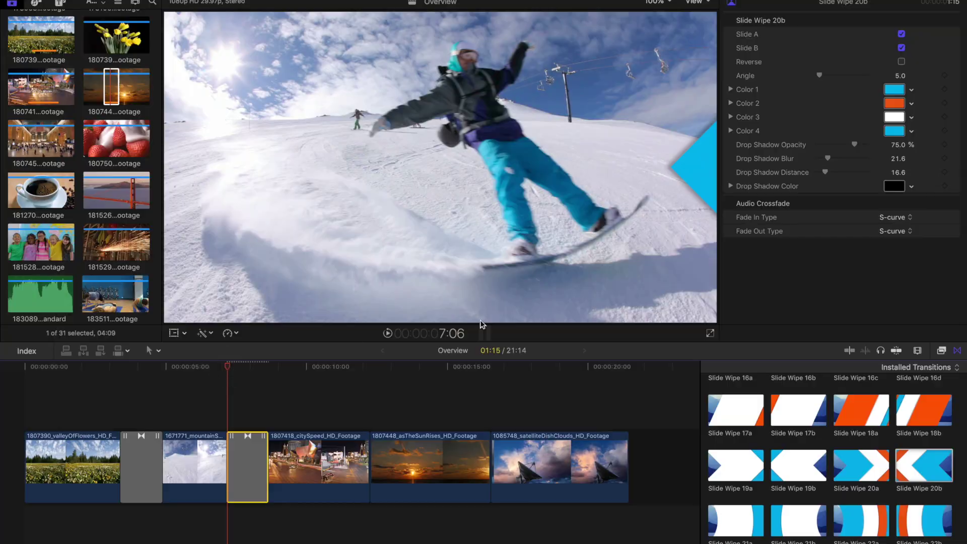
Turn on Reverse for Slide Wipe 20b and play the reversed chevron wipe
left_click(857, 159)
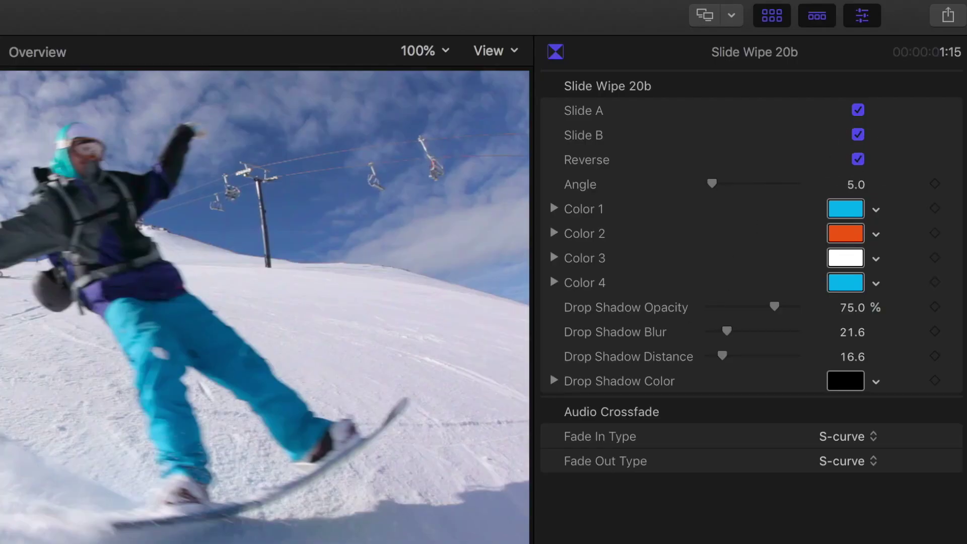
left_click(220, 369)
key("space")
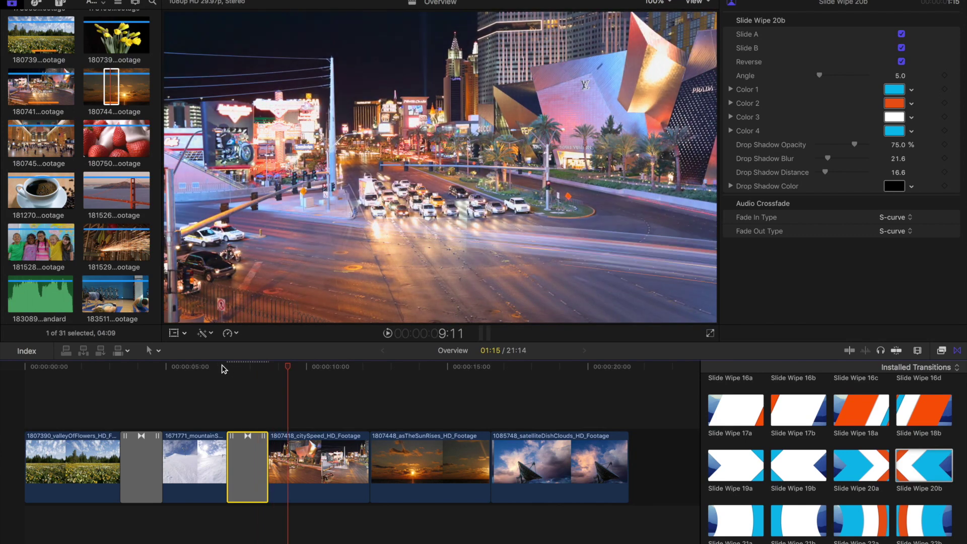
left_click(222, 369)
key("space")
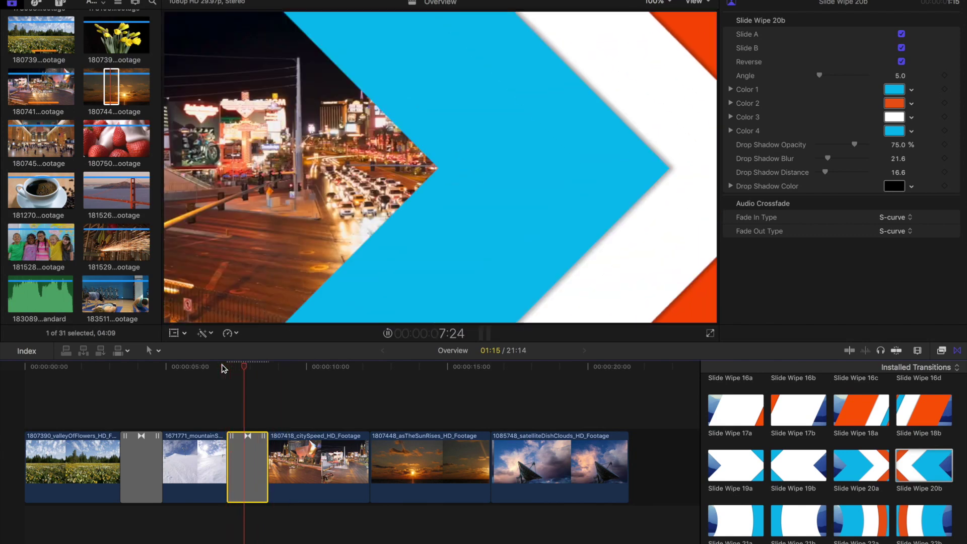
left_click(222, 369)
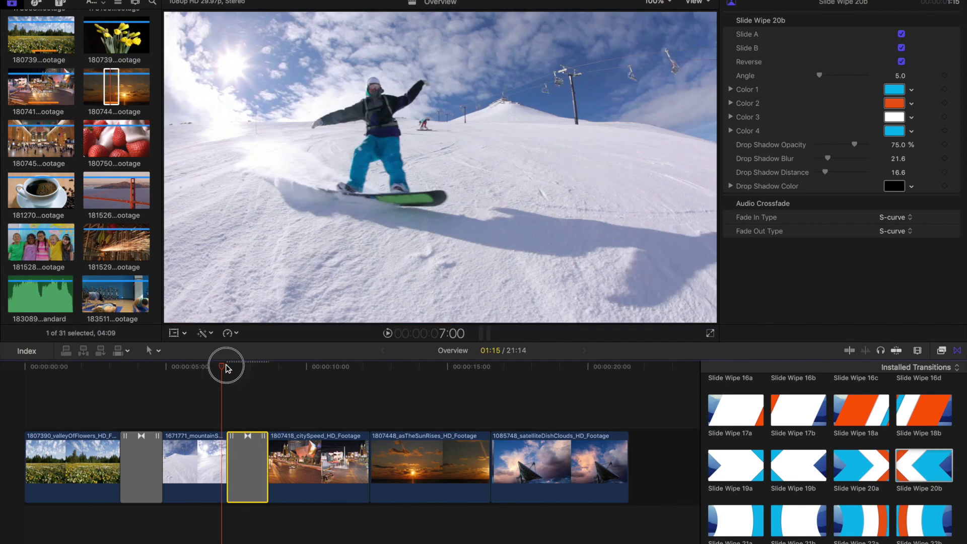
left_click_drag(226, 369, 239, 373)
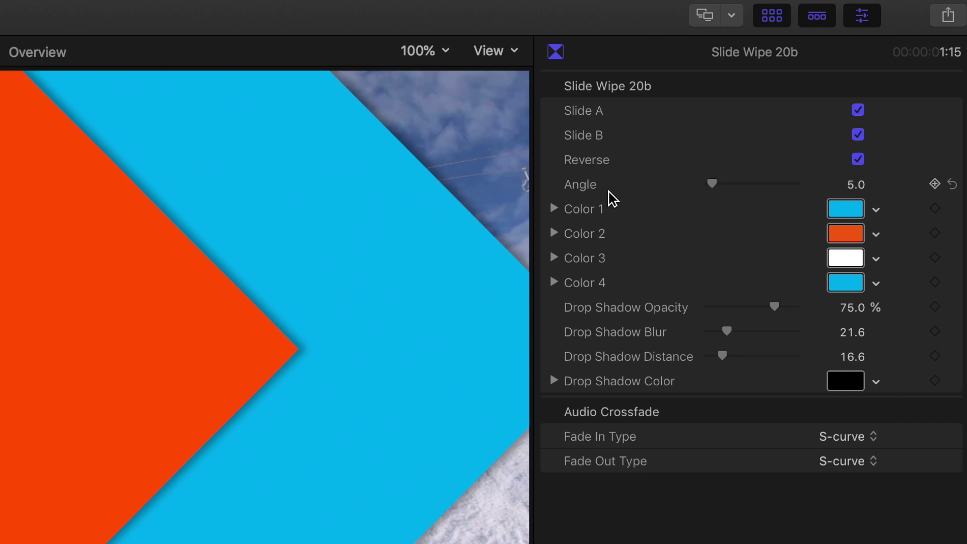
Set the chevron angle to about 47.27 and scrub through the wipe around 7:21
mouse_move(712, 184)
left_mouse_down()
mouse_move(773, 183)
mouse_move(722, 184)
left_mouse_up()
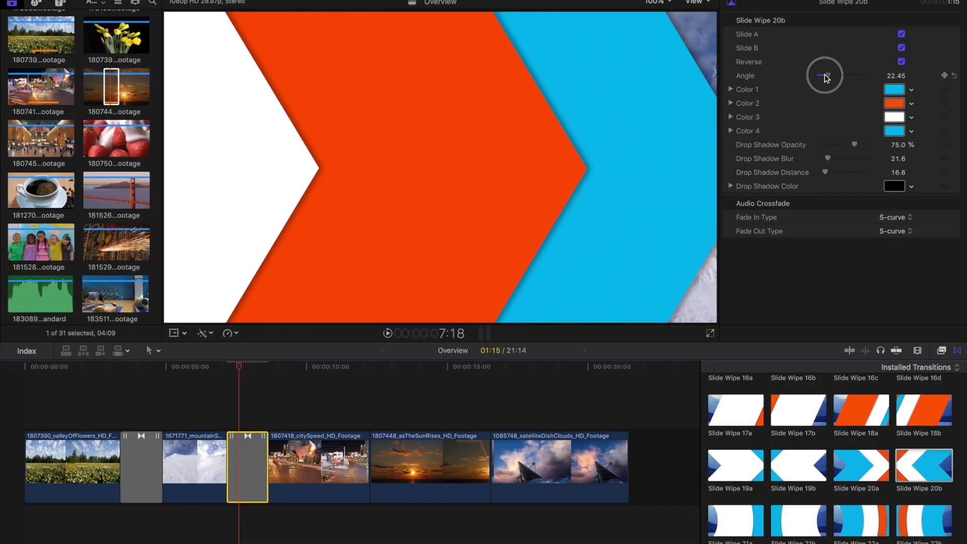
mouse_move(825, 76)
left_mouse_down()
mouse_move(803, 75)
mouse_move(842, 76)
left_mouse_up()
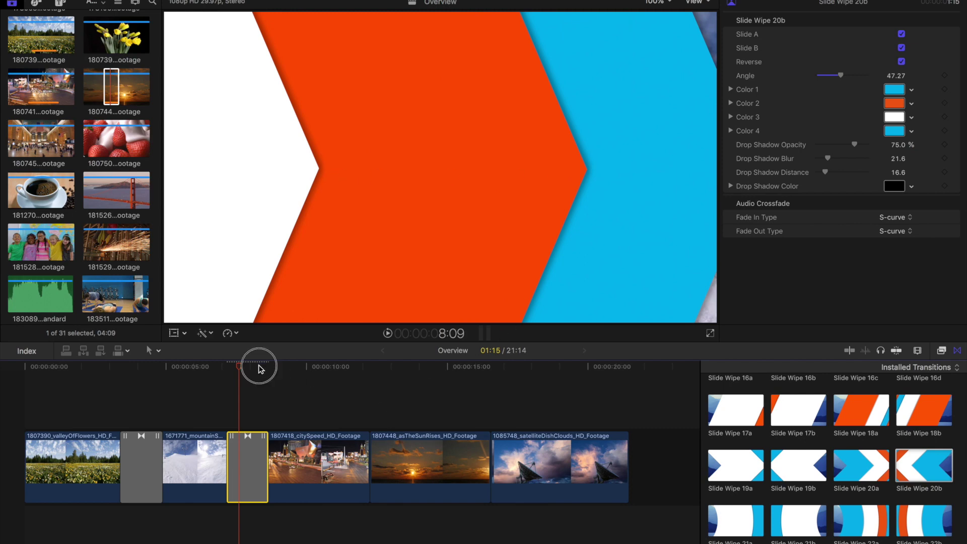
left_click_drag(259, 369, 243, 371)
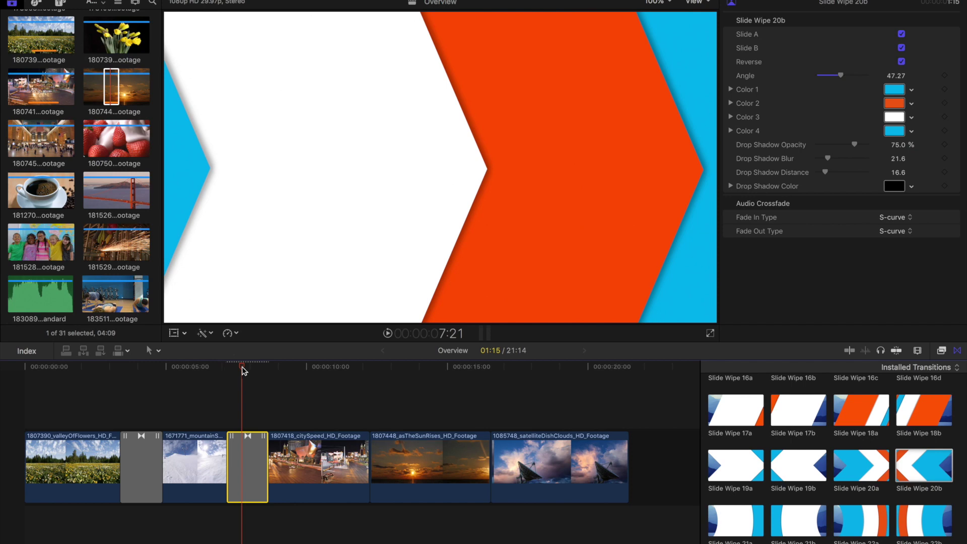
mouse_move(243, 371)
left_mouse_down()
mouse_move(224, 369)
mouse_move(239, 372)
left_mouse_up()
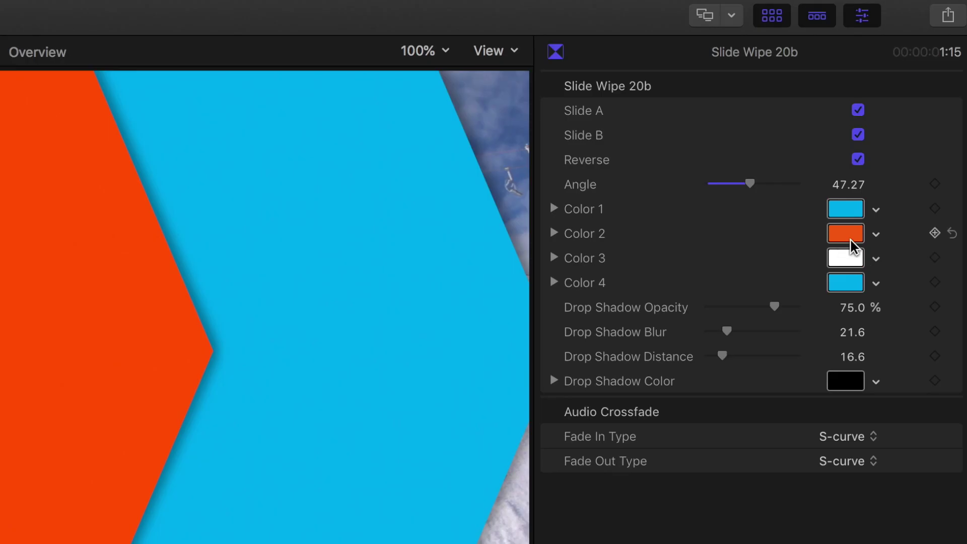
Copy Color 3 onto Color 2 and Color 4 onto Color 3, giving alternating cyan and white
left_click_drag(846, 264, 849, 240)
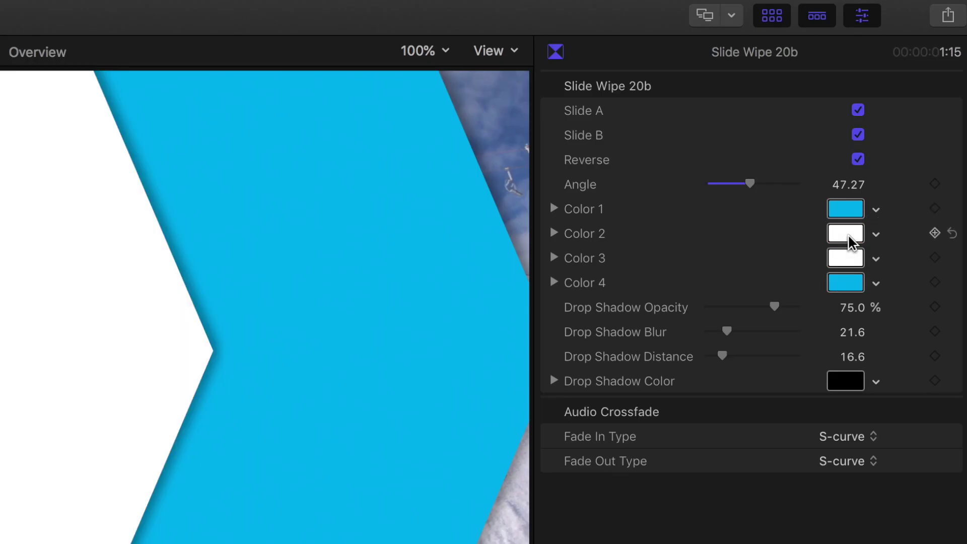
mouse_move(849, 288)
left_mouse_down()
mouse_move(849, 257)
mouse_move(852, 265)
mouse_move(870, 244)
mouse_move(862, 284)
left_mouse_up()
left_click_drag(241, 368, 241, 370)
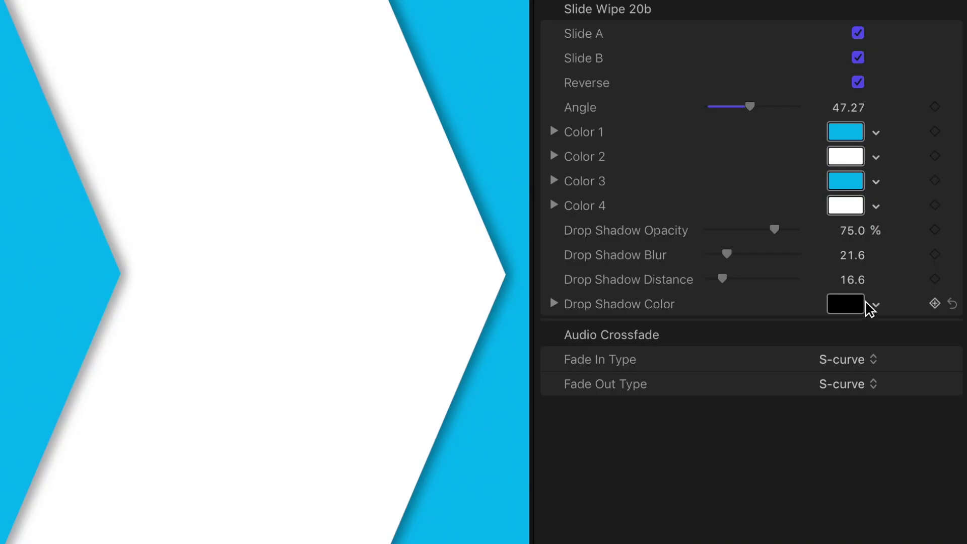
Set the Drop Shadow Color to orange
left_click(899, 186)
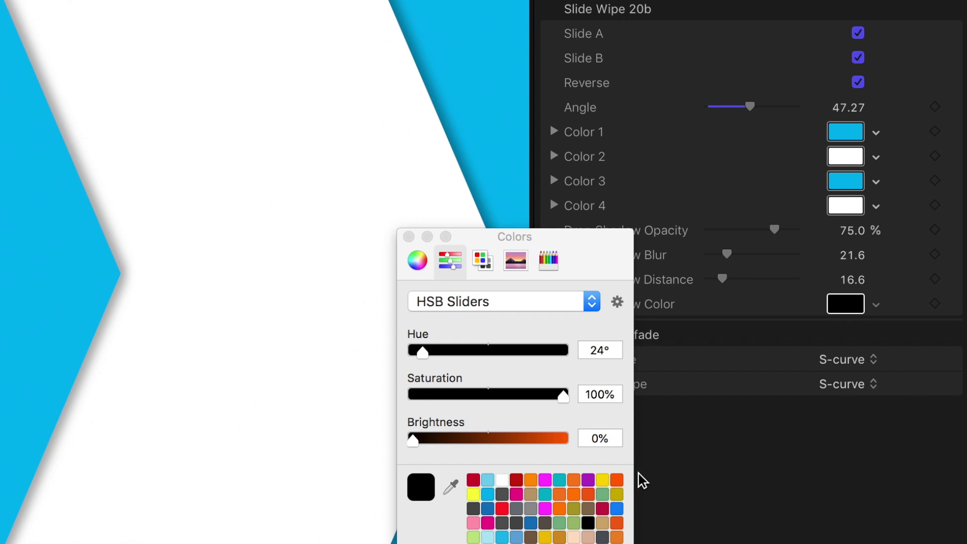
left_click(617, 479)
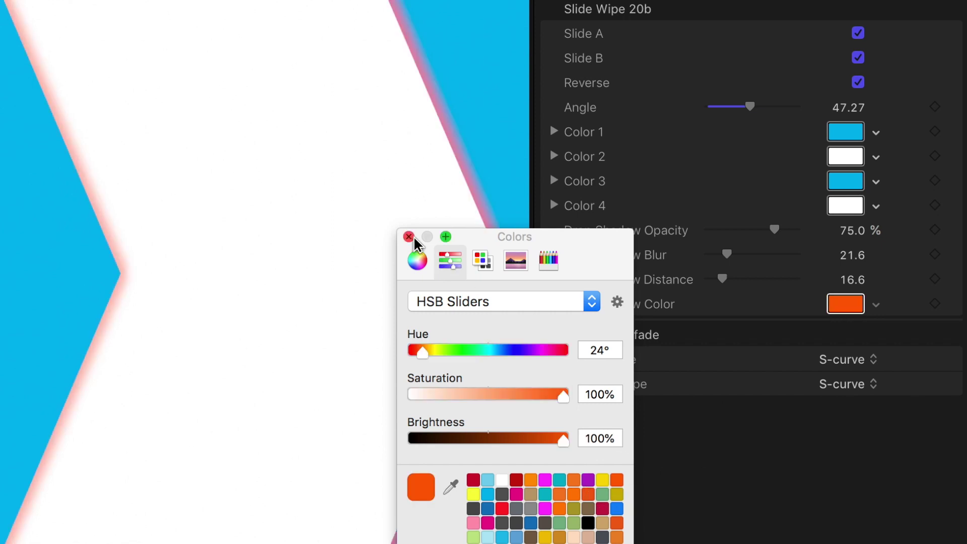
left_click(409, 237)
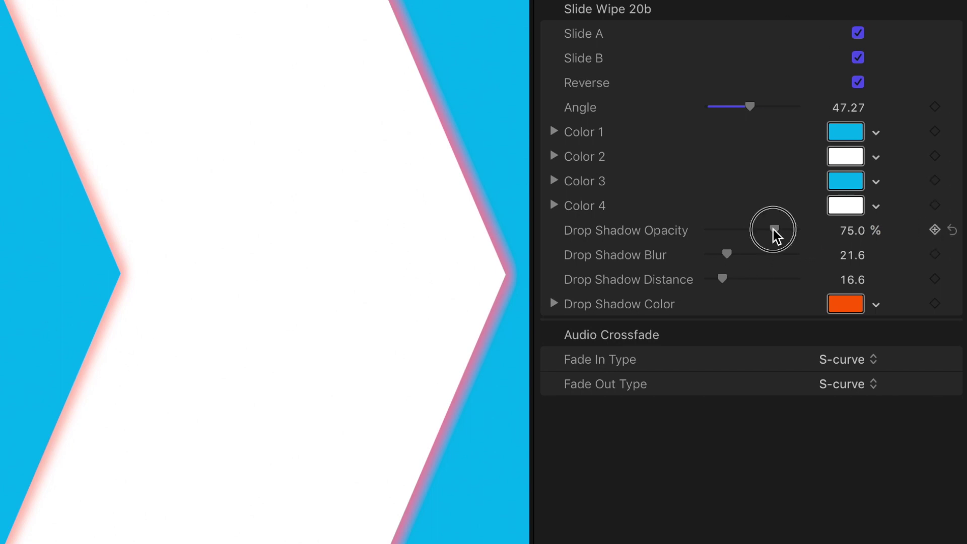
Set shadow opacity 100%, blur 0 and distance 31, then play the transition
left_click_drag(775, 229, 872, 229)
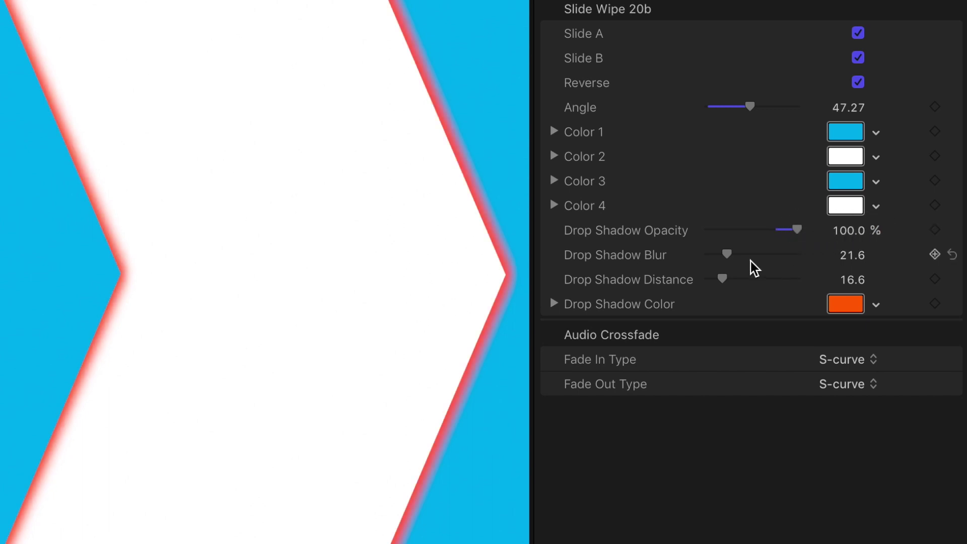
left_click_drag(730, 254, 674, 254)
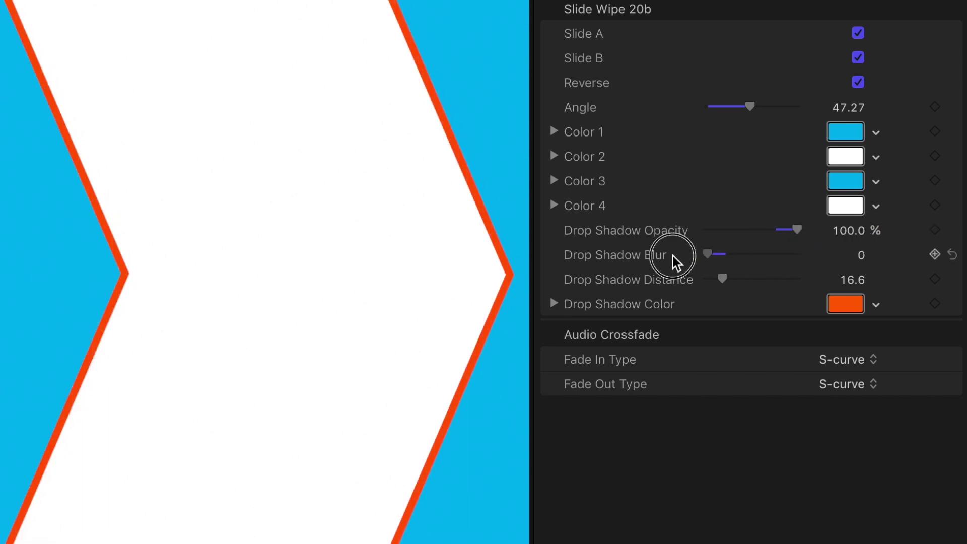
left_click_drag(724, 277, 735, 280)
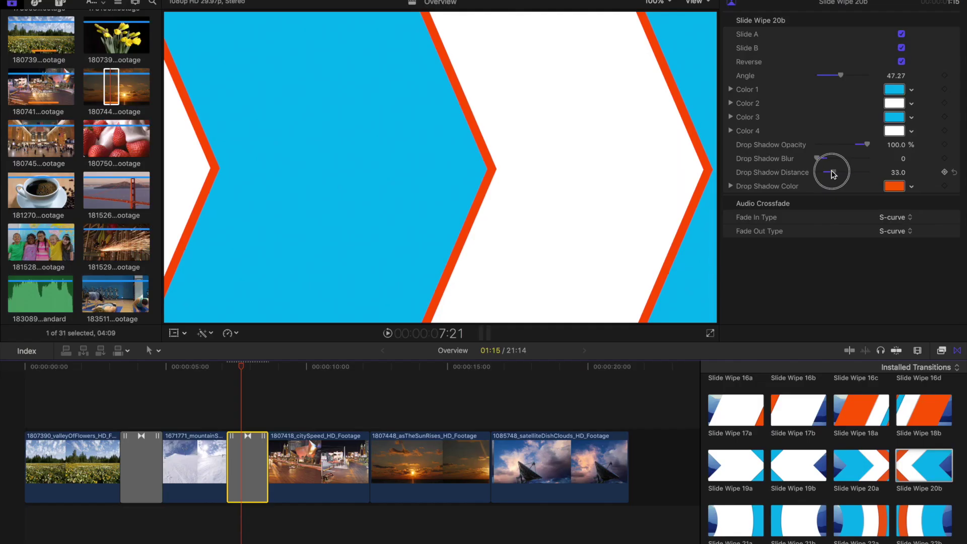
left_click(230, 371)
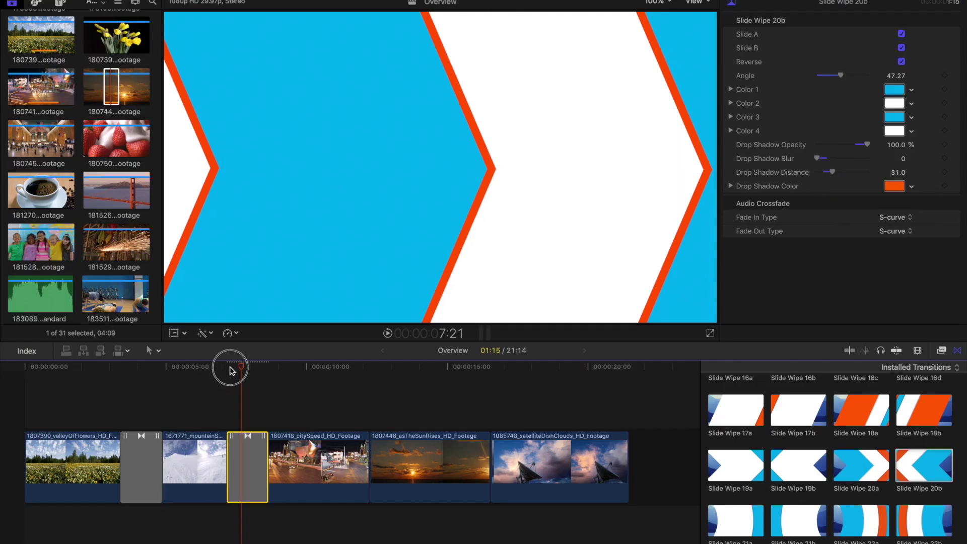
left_click_drag(230, 371, 226, 373)
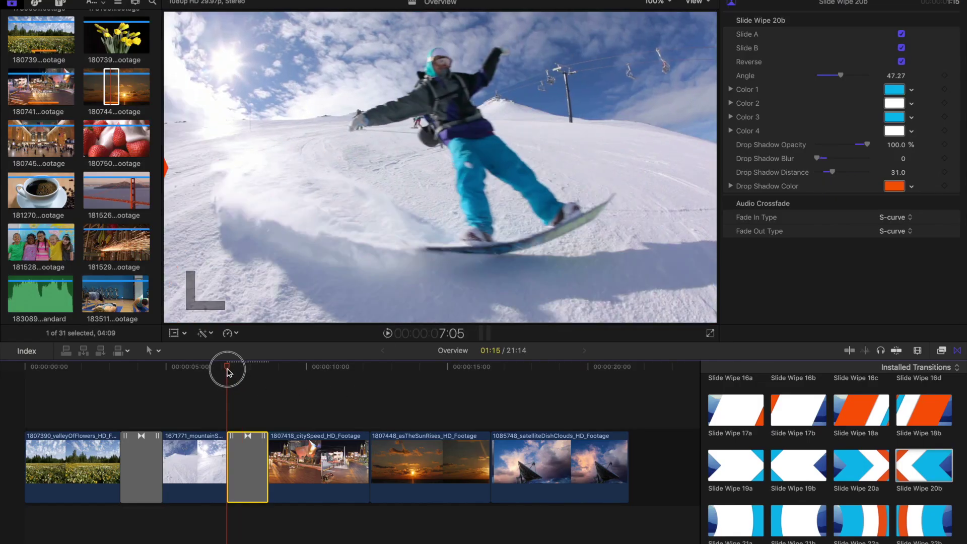
key("space")
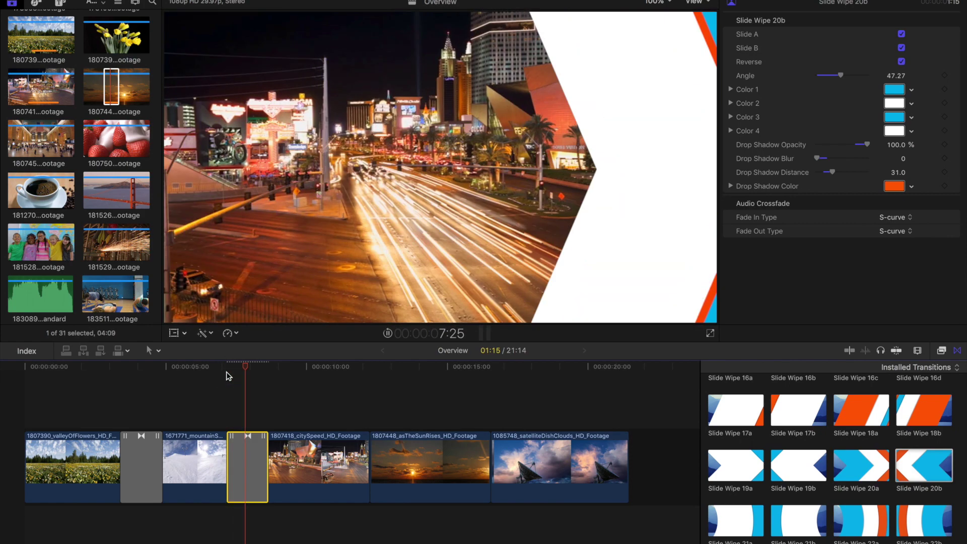
left_click_drag(257, 366, 245, 369)
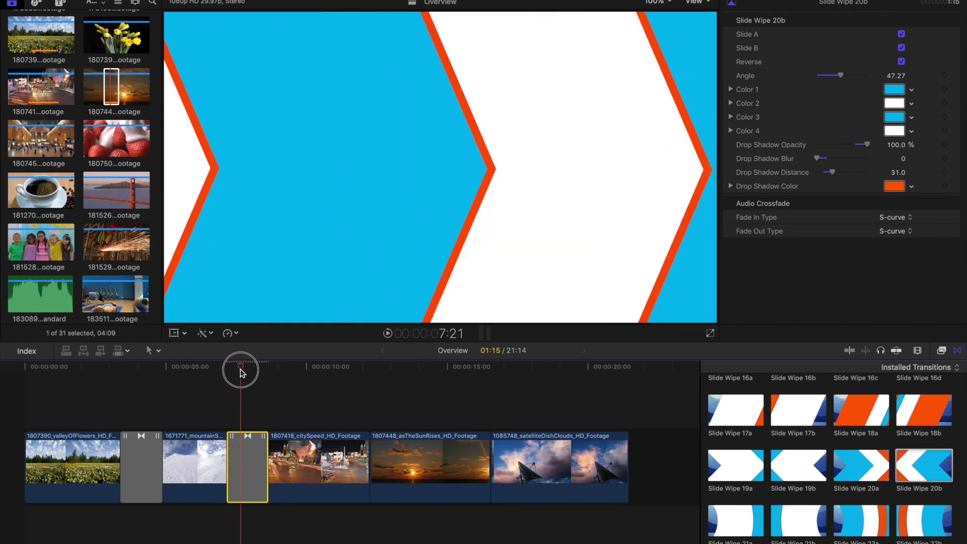
Scroll the Transitions browser to the Slide Wipe 09–15 styles and preview Slide Wipe 15b
scroll(842, 456, "up", 10)
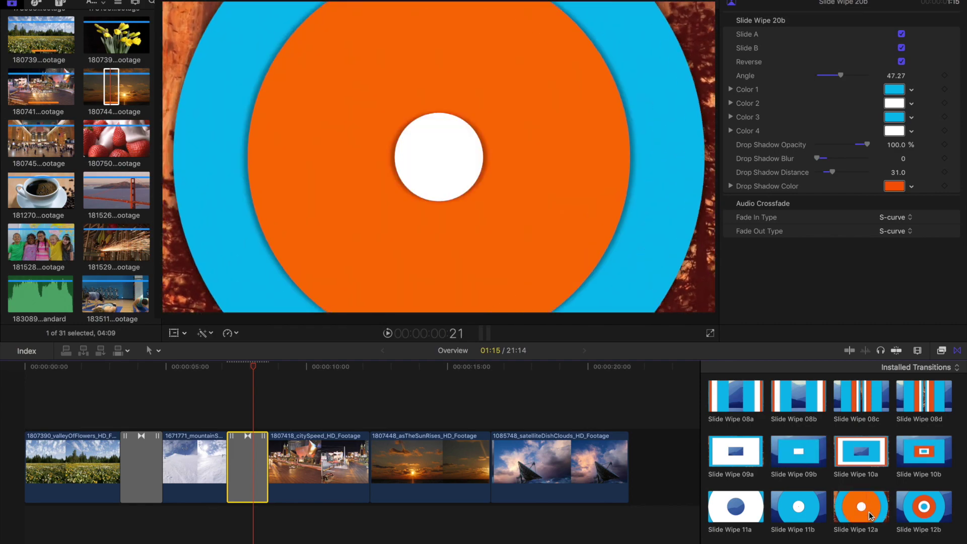
scroll(877, 504, "down", 3)
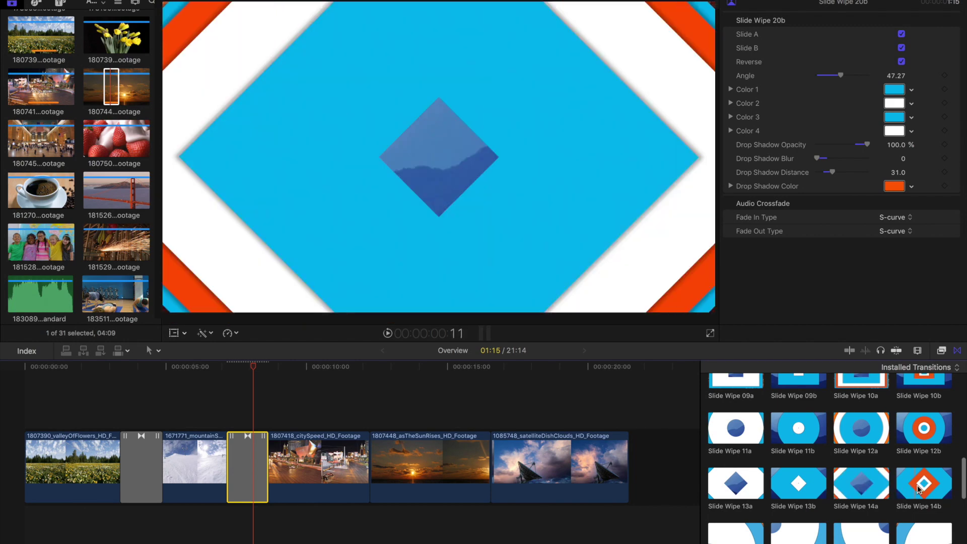
scroll(856, 497, "down", 2)
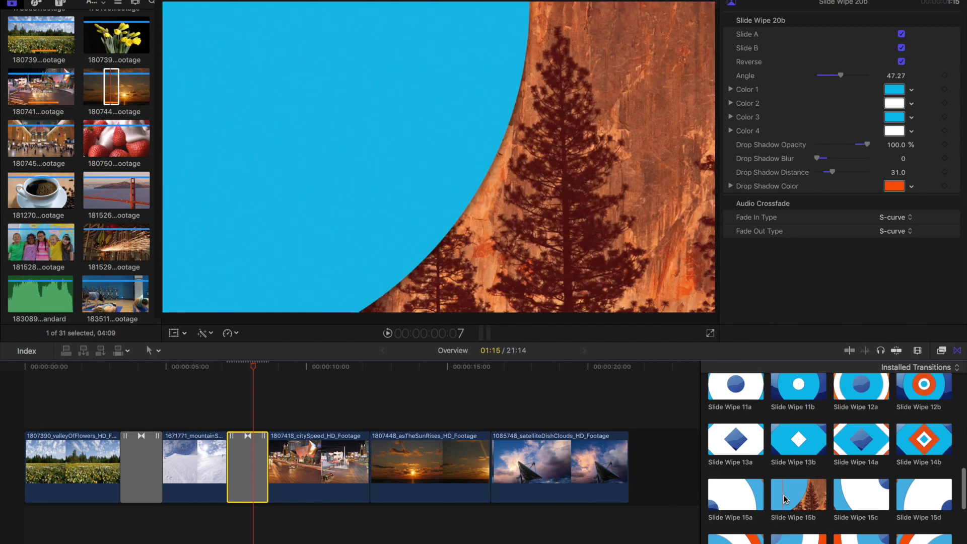
Drop Slide Wipe 15b between the city-traffic and sunrise clips and scrub through it
left_click_drag(789, 501, 379, 465)
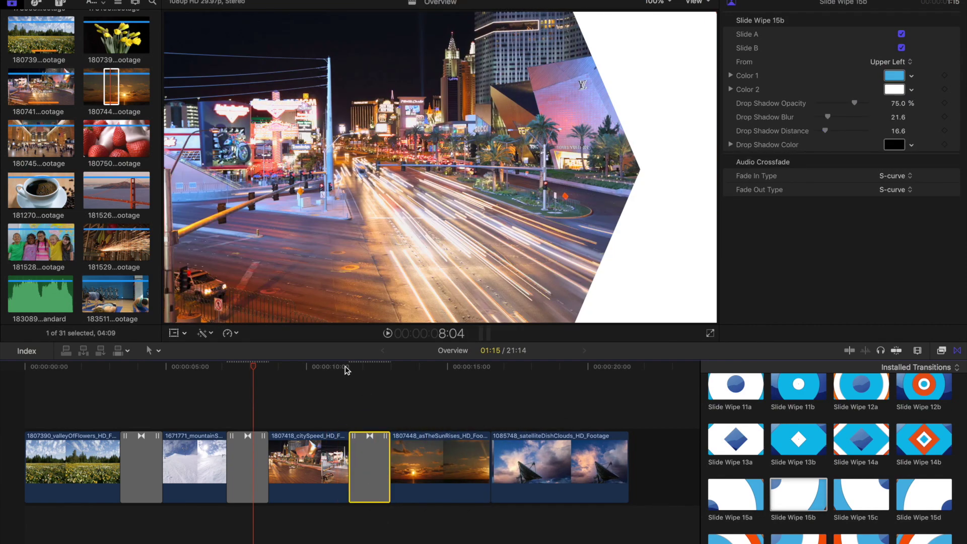
left_click(341, 371)
mouse_move(342, 371)
left_mouse_down()
mouse_move(402, 378)
mouse_move(353, 380)
left_mouse_up()
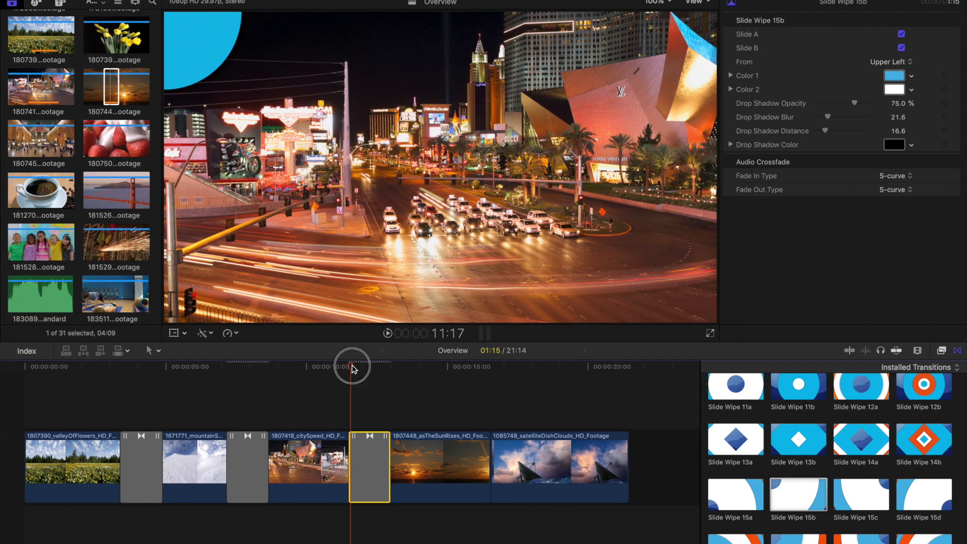
mouse_move(352, 369)
left_mouse_down()
mouse_move(381, 372)
mouse_move(363, 373)
left_mouse_up()
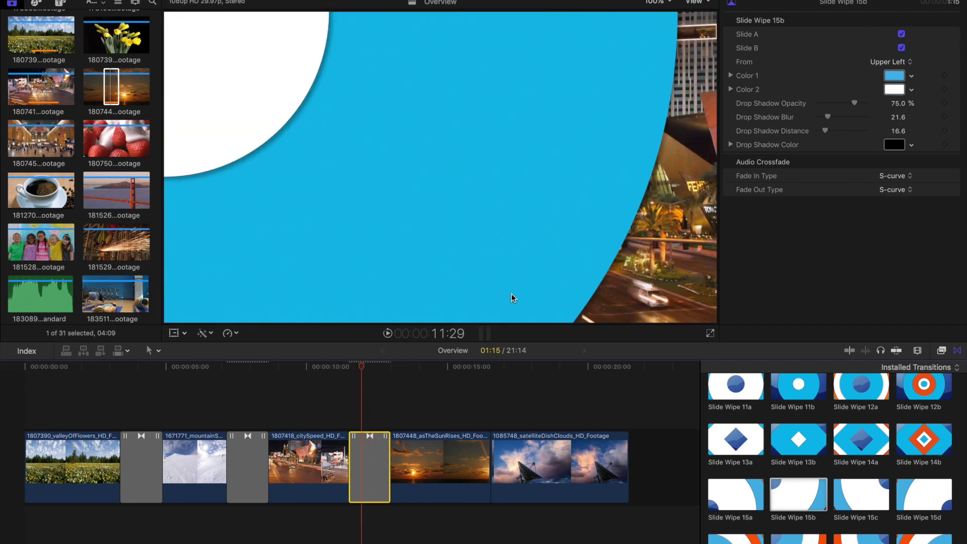
Play the quarter-circle wipe with outgoing-clip sliding turned off, then back on
left_click(901, 47)
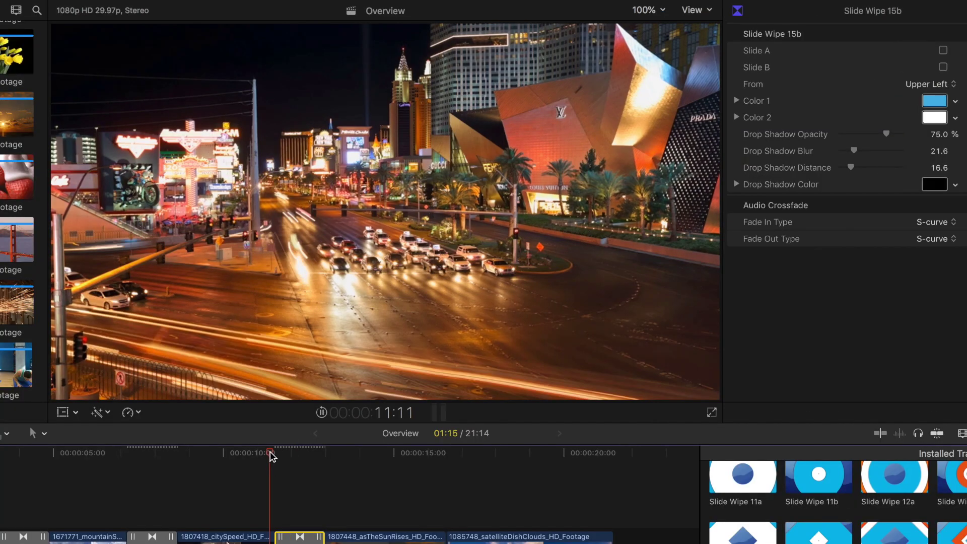
key("space")
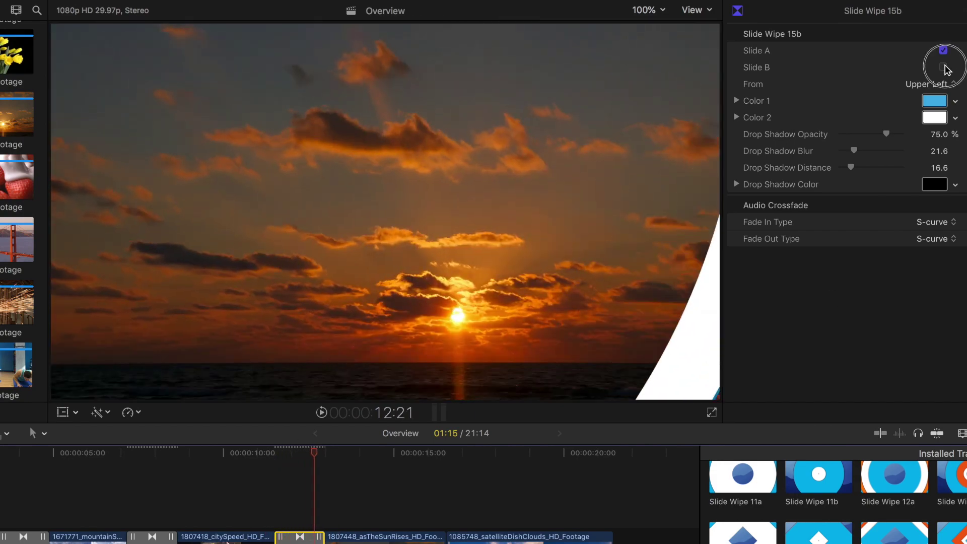
left_click(943, 68)
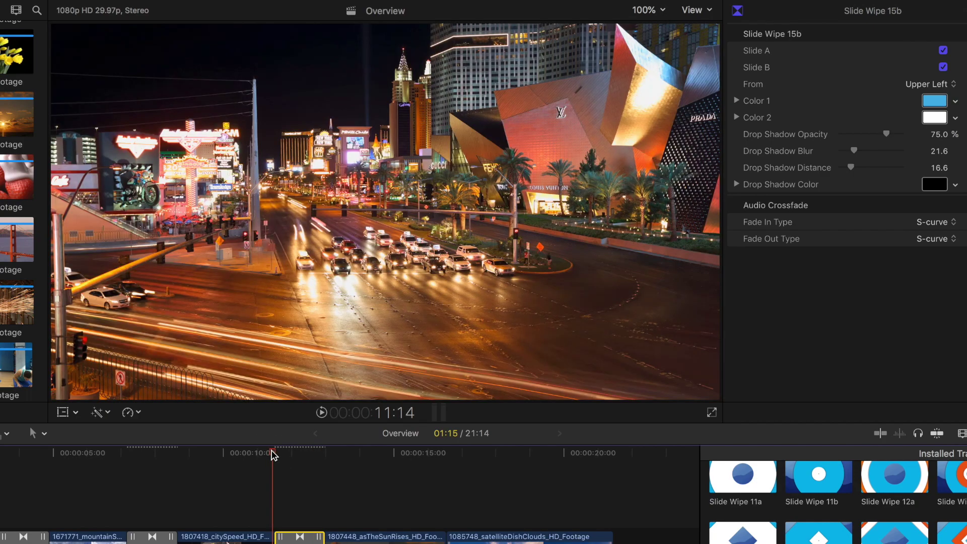
key("space")
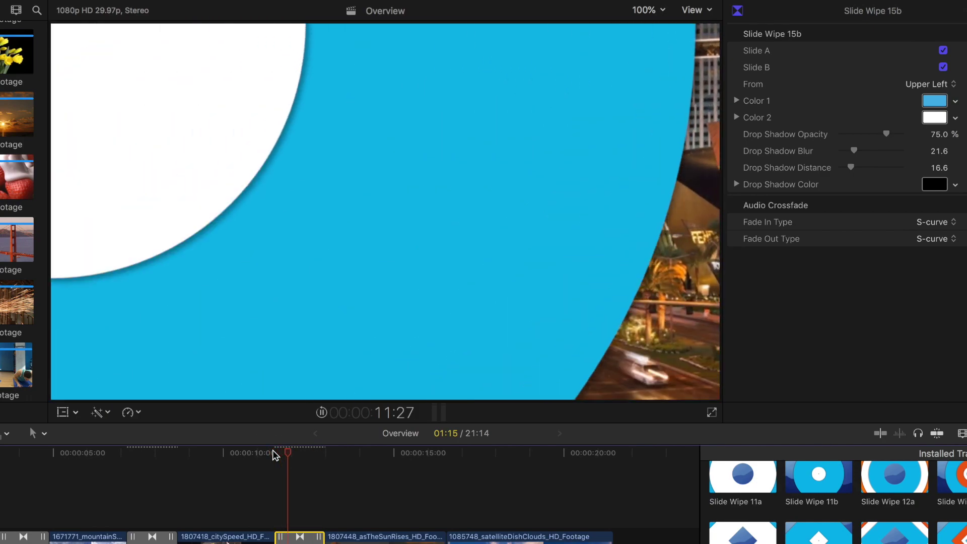
left_click(273, 450)
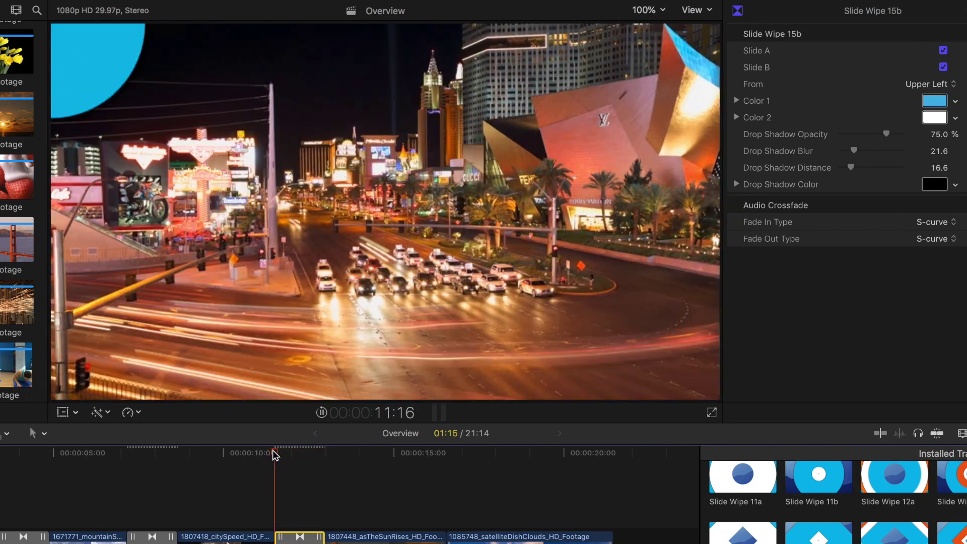
key("space")
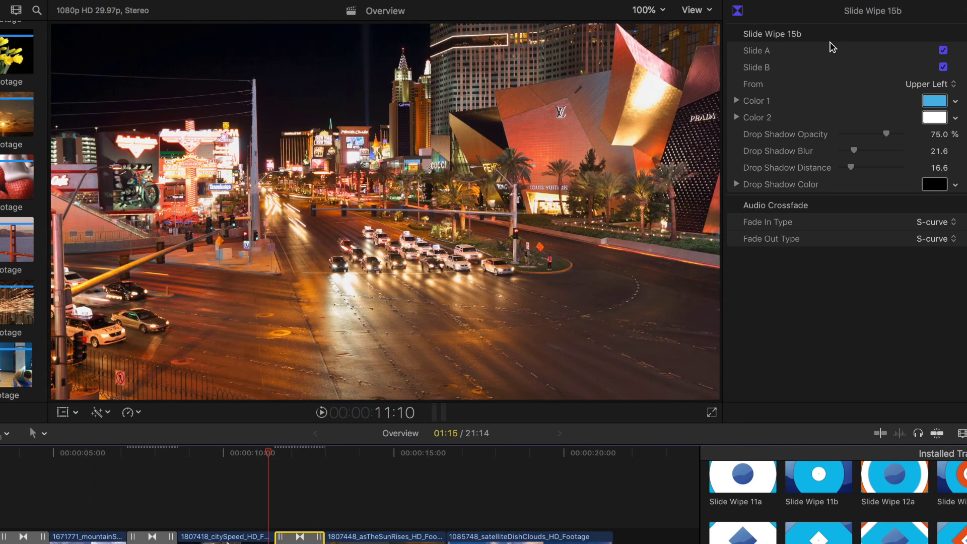
key("space")
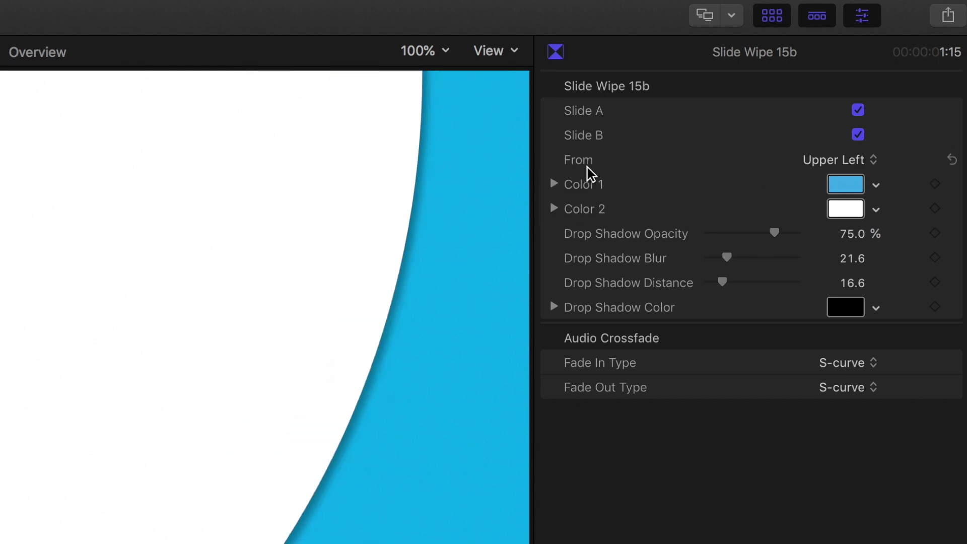
Set the wipe's From corner to Upper Right, after trying Lower Left and Lower Right
left_click(848, 160)
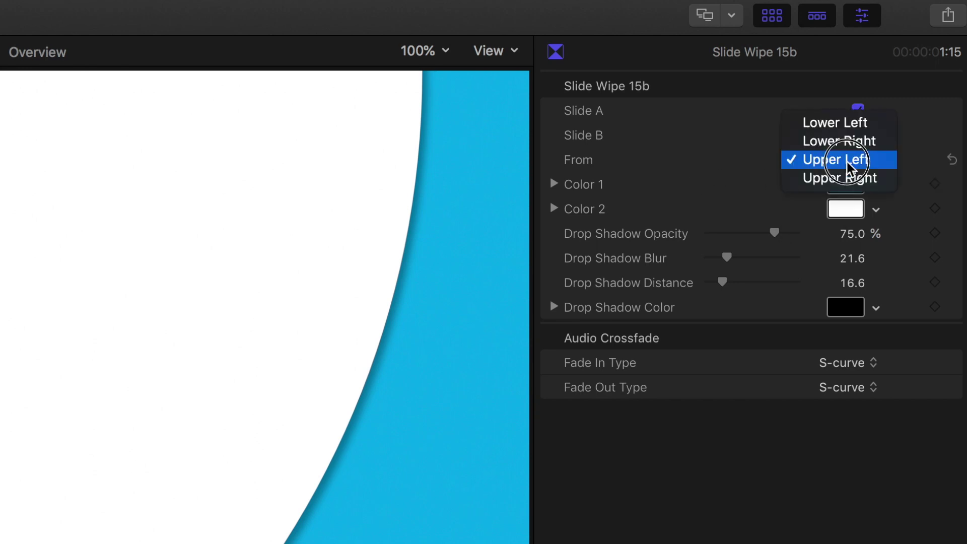
left_click(836, 123)
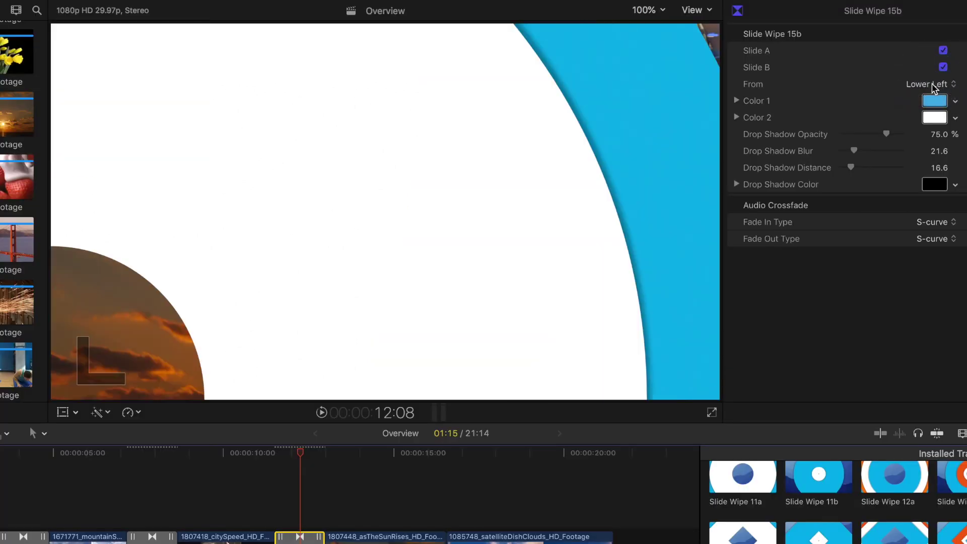
left_click(931, 85)
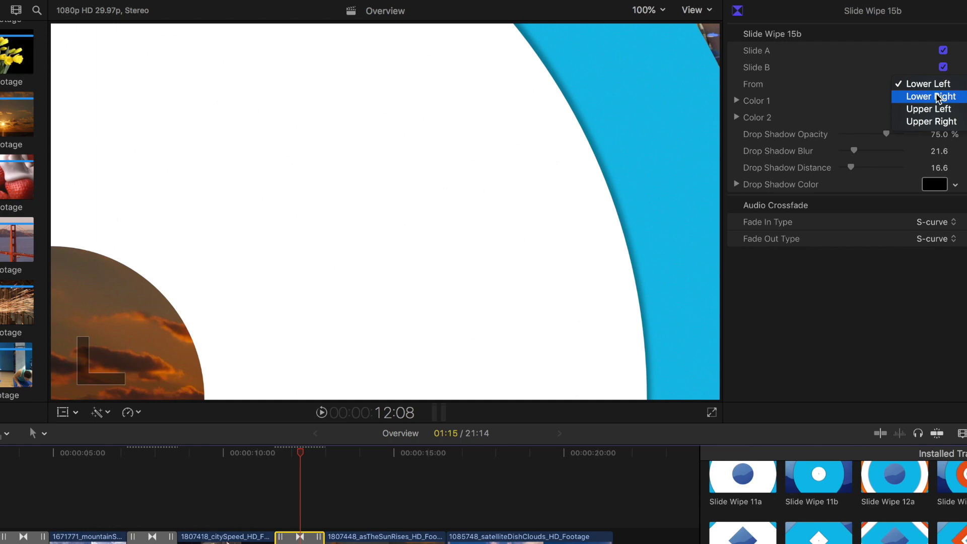
left_click(932, 96)
left_click(930, 85)
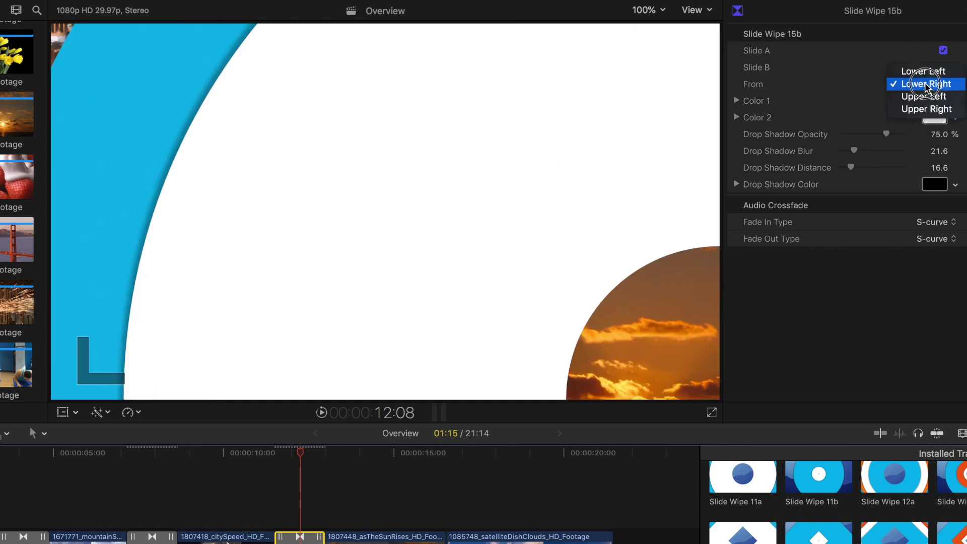
left_click(930, 109)
Play and scrub the Upper Right quarter-circle wipe to check it
left_click(277, 456)
key("space")
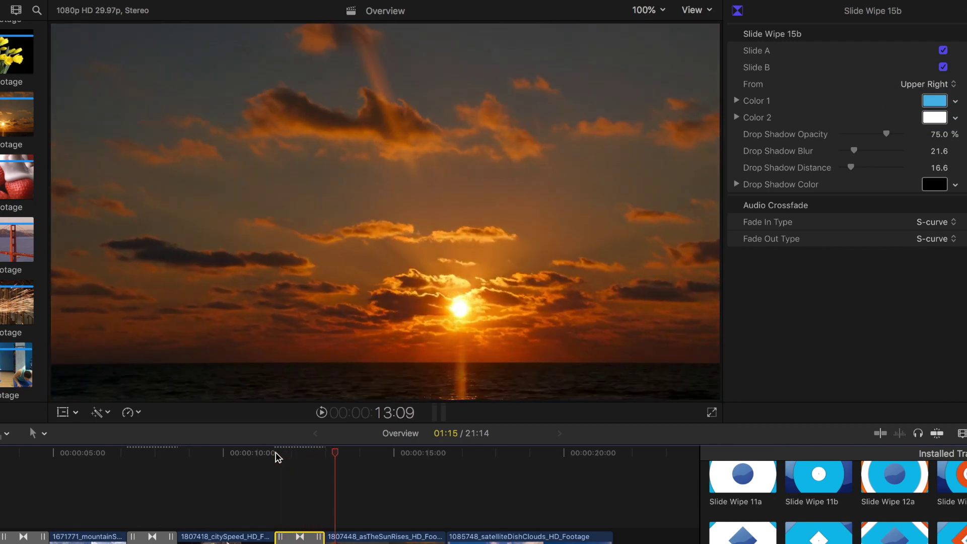
left_click_drag(277, 455, 318, 461)
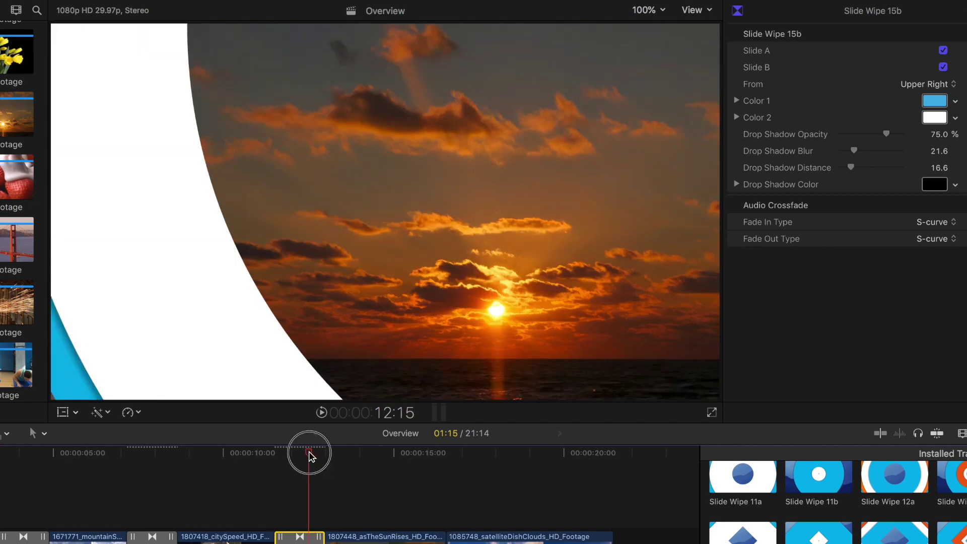
left_click_drag(401, 456, 410, 457)
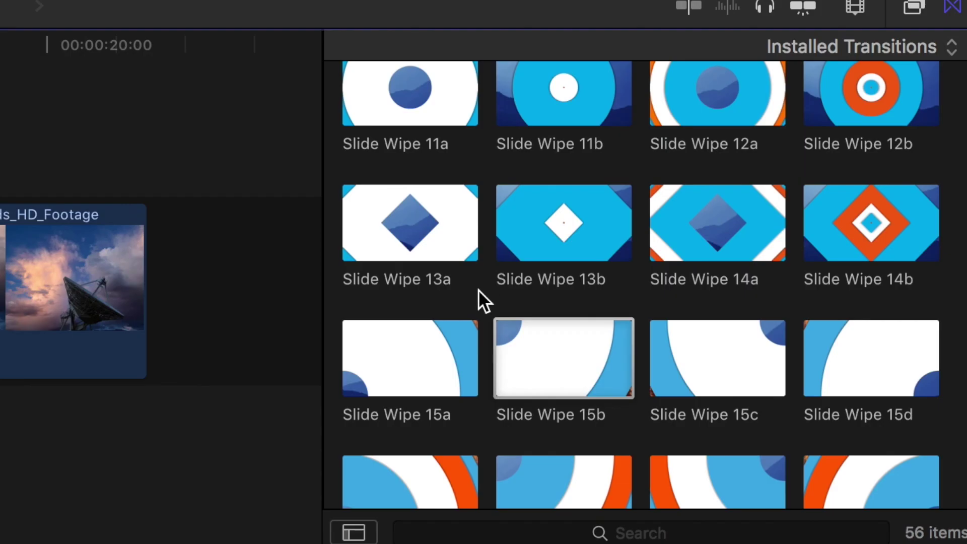
scroll(479, 300, "down", 3)
Drag Slide Wipe 18a onto the edit point between the sunrise and satellite-dish clips
scroll(484, 304, "down", 5)
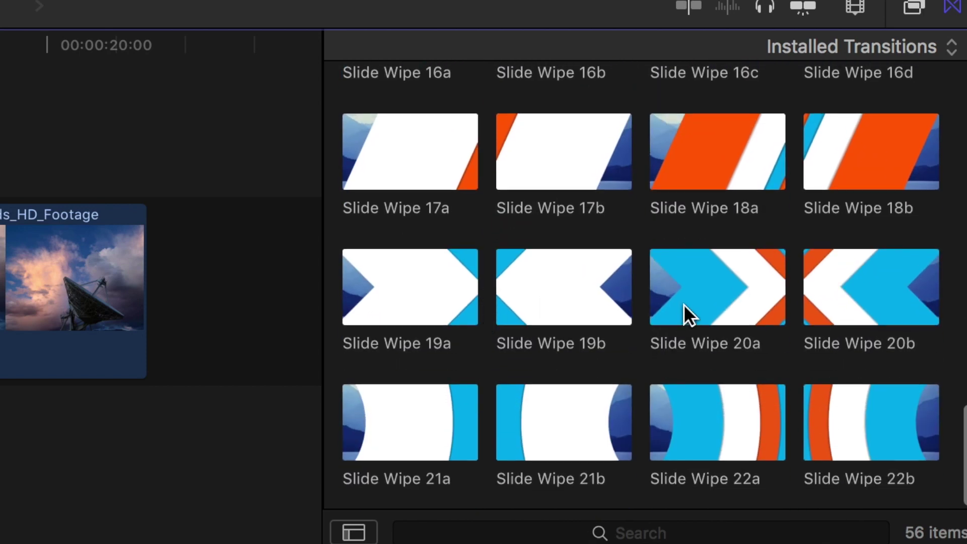
scroll(684, 304, "up", 3)
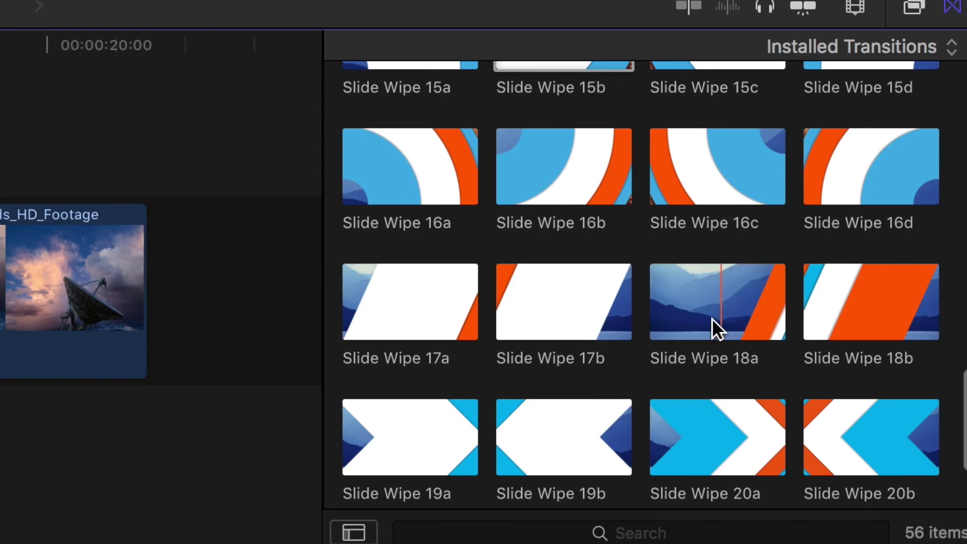
left_click(681, 291)
left_click_drag(681, 290, 427, 509)
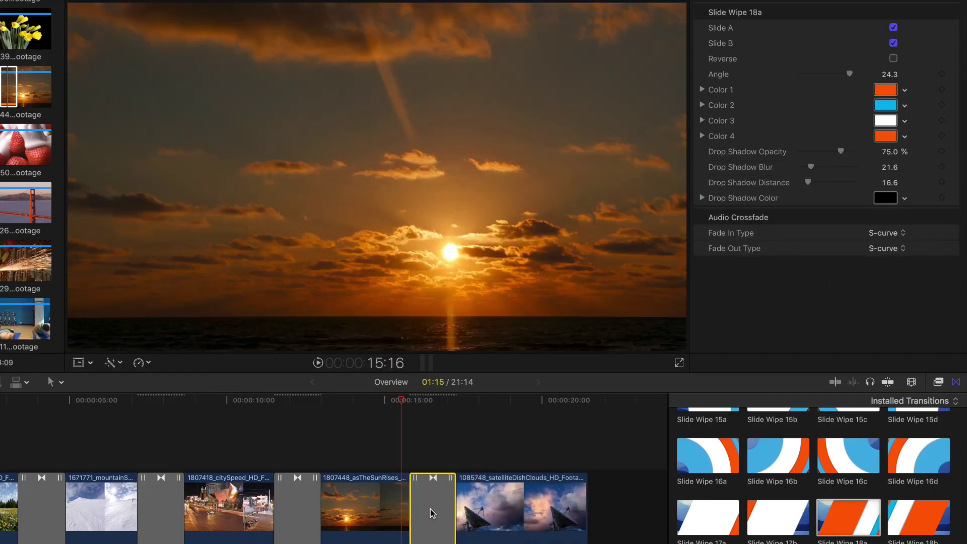
Scrub through Slide Wipe 18a and set its stripe Angle to 30
left_click(406, 401)
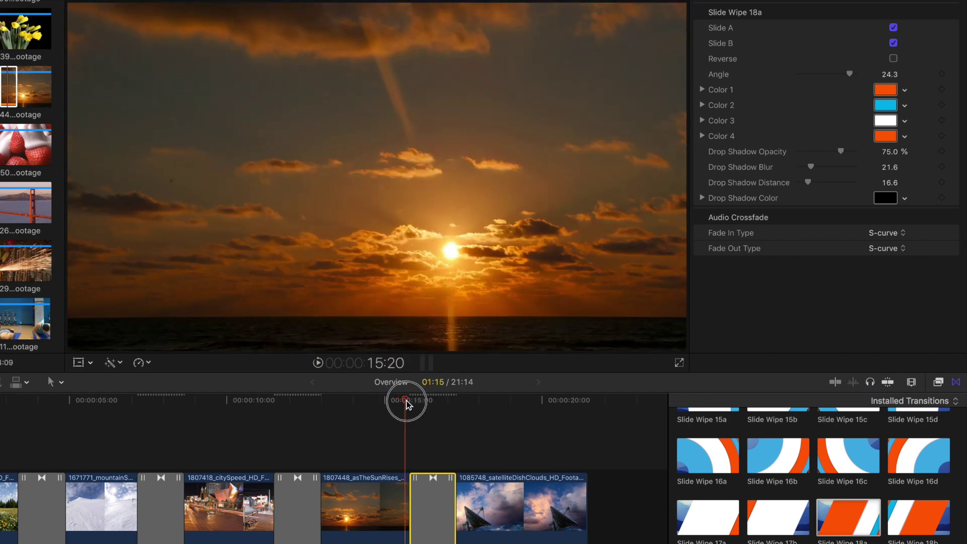
left_click_drag(407, 402, 425, 412)
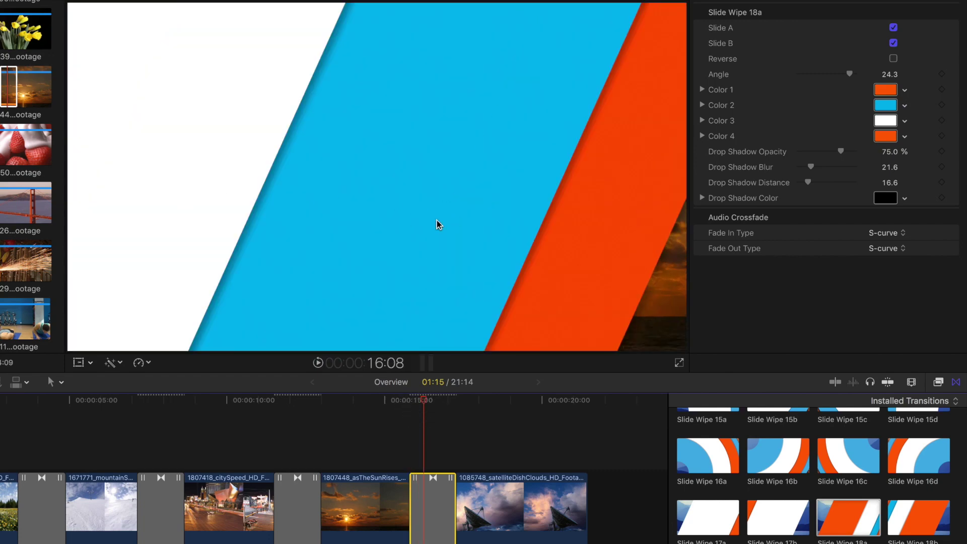
mouse_move(423, 402)
left_mouse_down()
mouse_move(412, 406)
mouse_move(431, 406)
left_mouse_up()
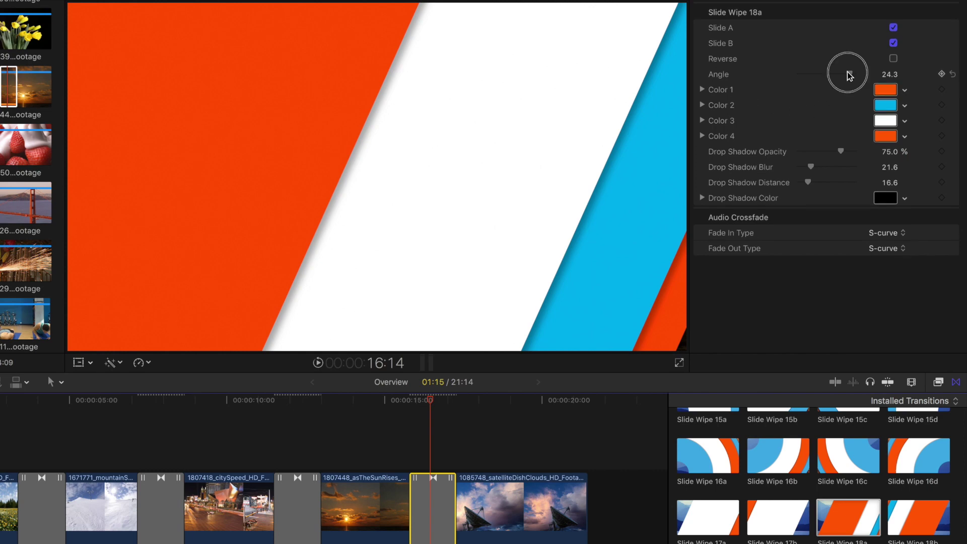
left_click_drag(850, 76, 870, 77)
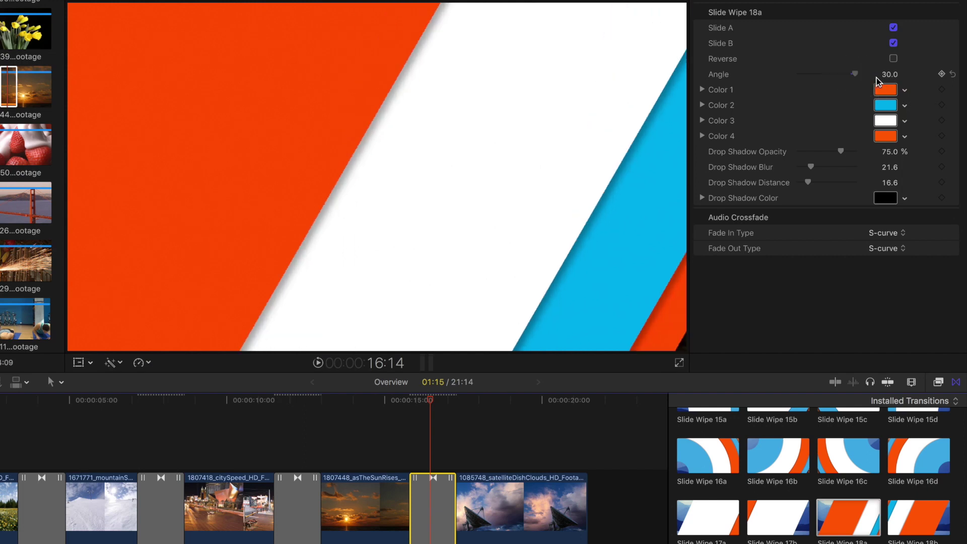
Play the stripe wipe, test Reverse, then turn Reverse back off
left_click_drag(424, 399, 410, 404)
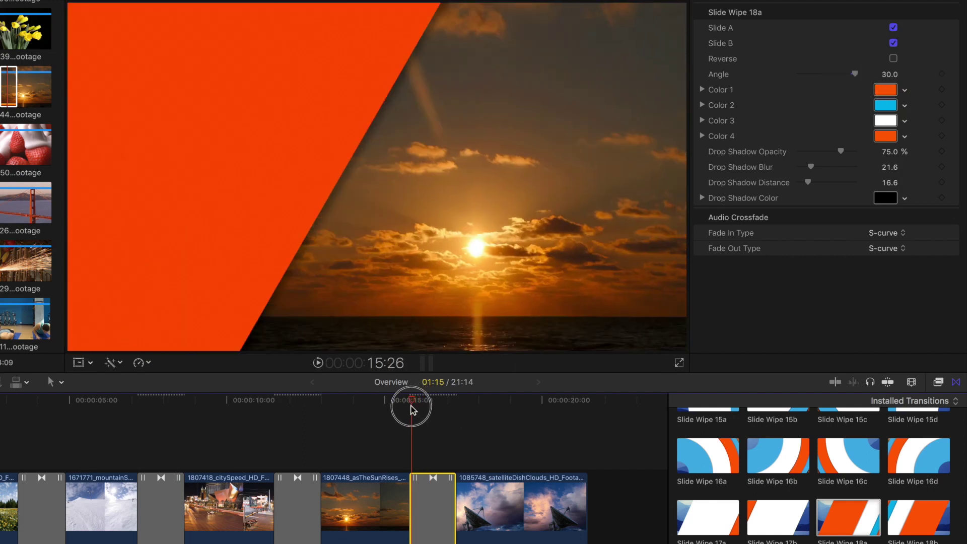
key("space")
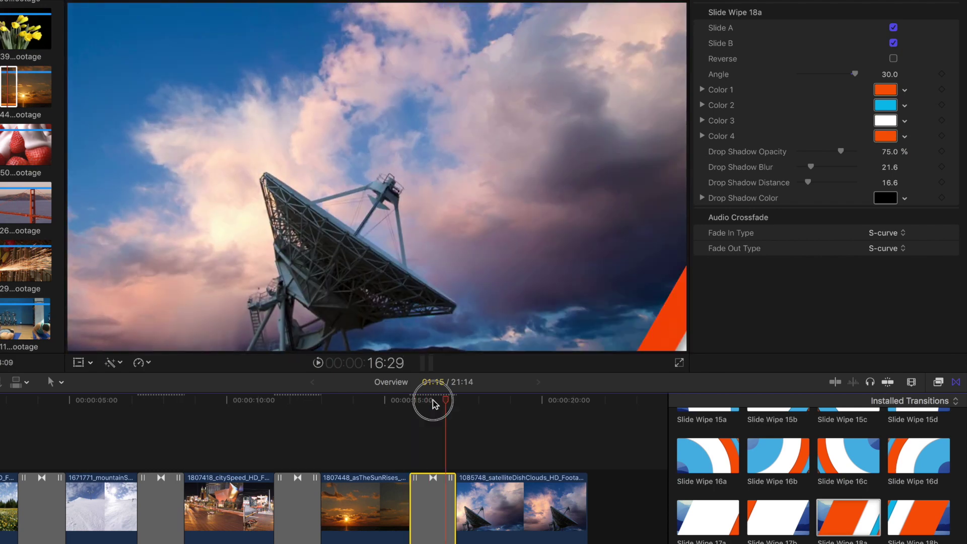
left_click_drag(433, 403, 422, 401)
left_click(893, 58)
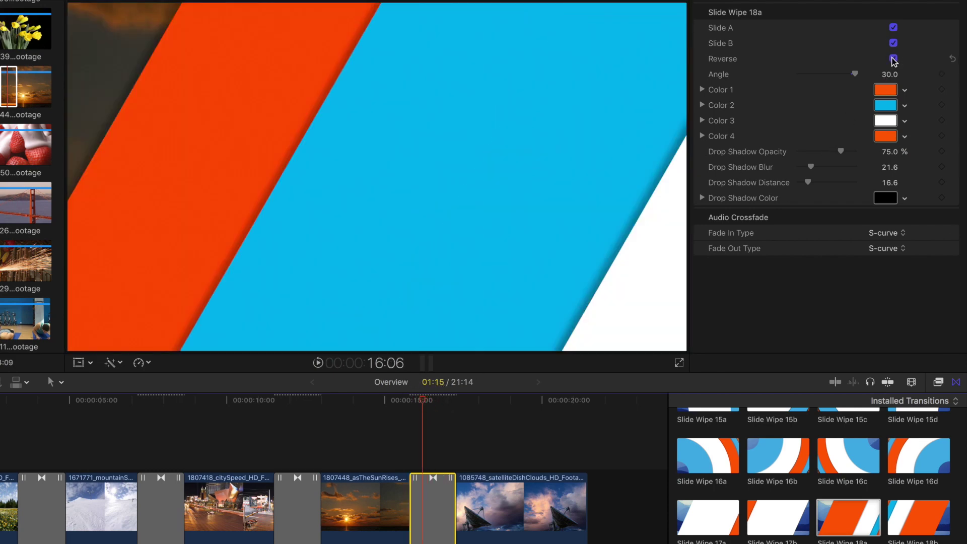
left_click_drag(855, 75, 916, 55)
left_click(894, 59)
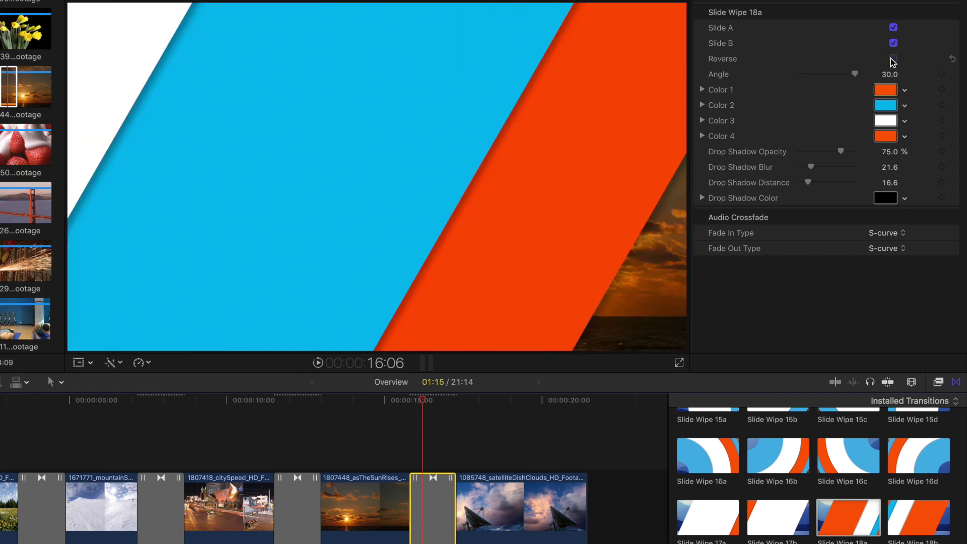
left_click(406, 403)
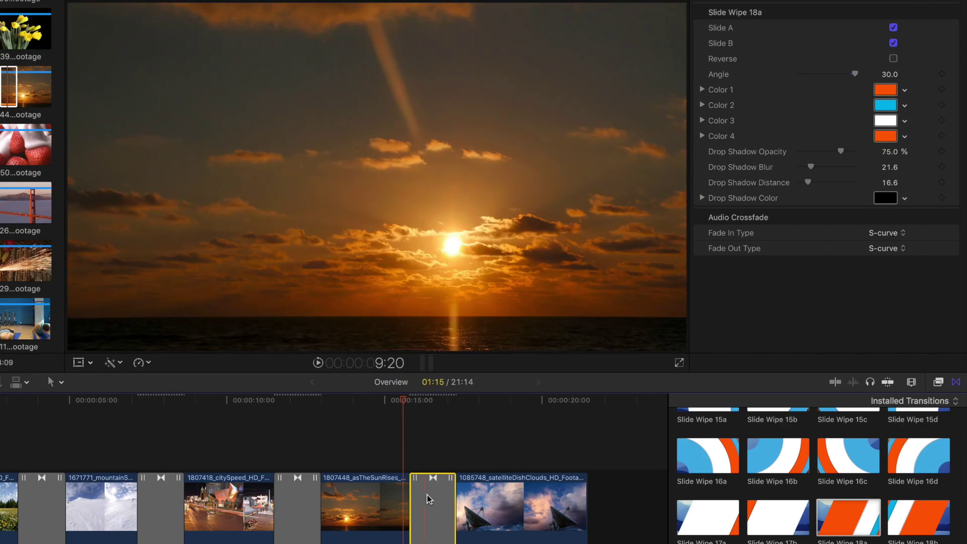
Delete Slide Wipe 18a, drop Slide Wipe 21a on the sunrise–satellite-dish edit point, and scrub it
key("Delete")
left_click(431, 500)
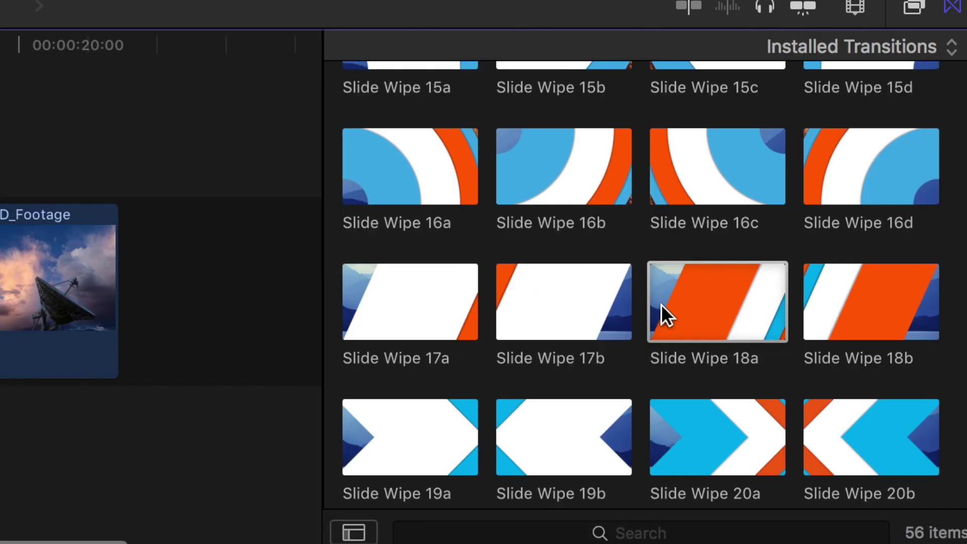
scroll(661, 305, "down", 5)
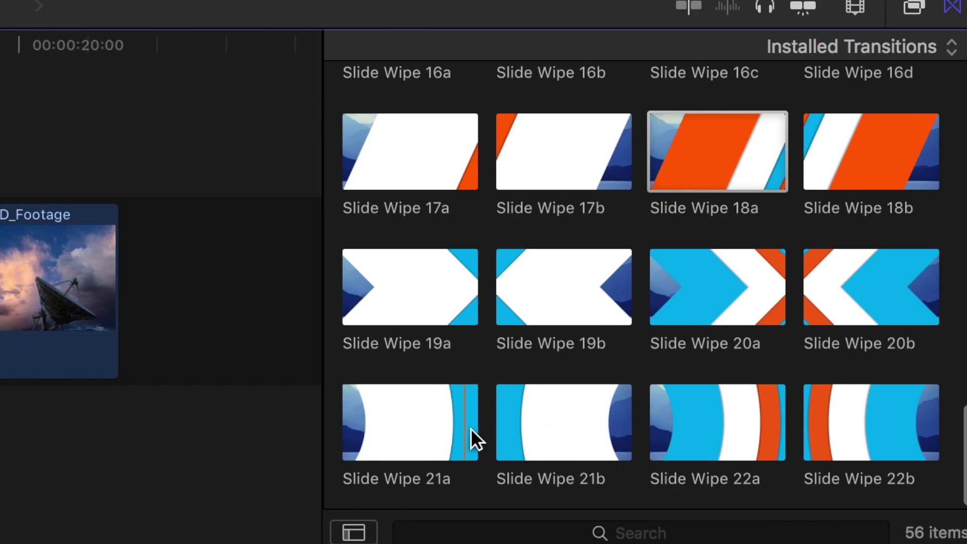
left_click_drag(434, 440, 0, 270)
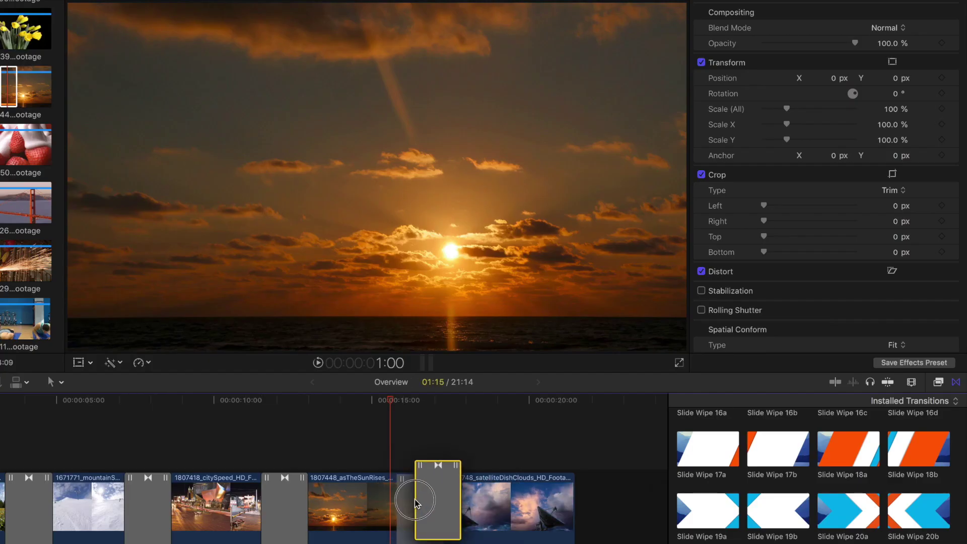
left_click_drag(393, 401, 412, 409)
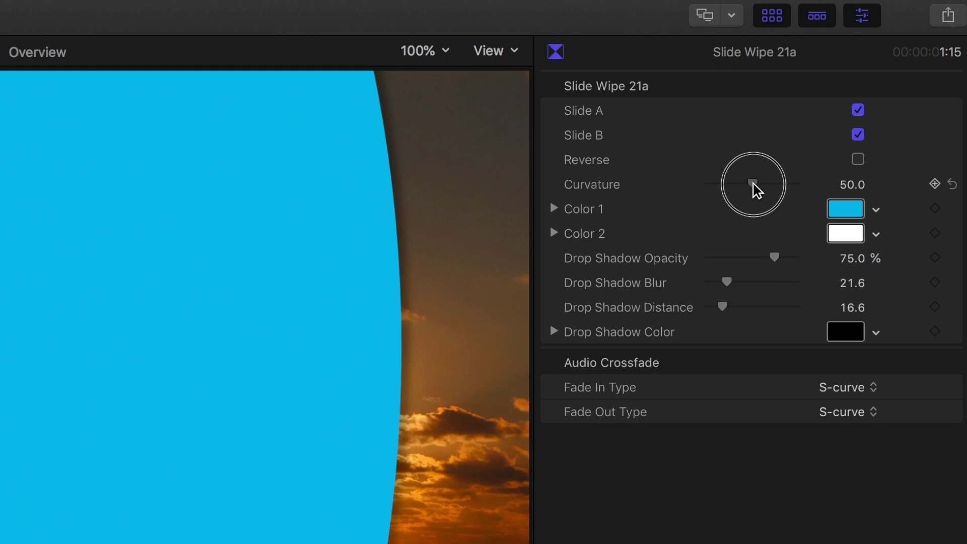
Set Slide Wipe 21a's Curvature to 100, then play the curved wipe and the timeline
left_click_drag(828, 74, 807, 79)
left_click_drag(742, 186, 949, 204)
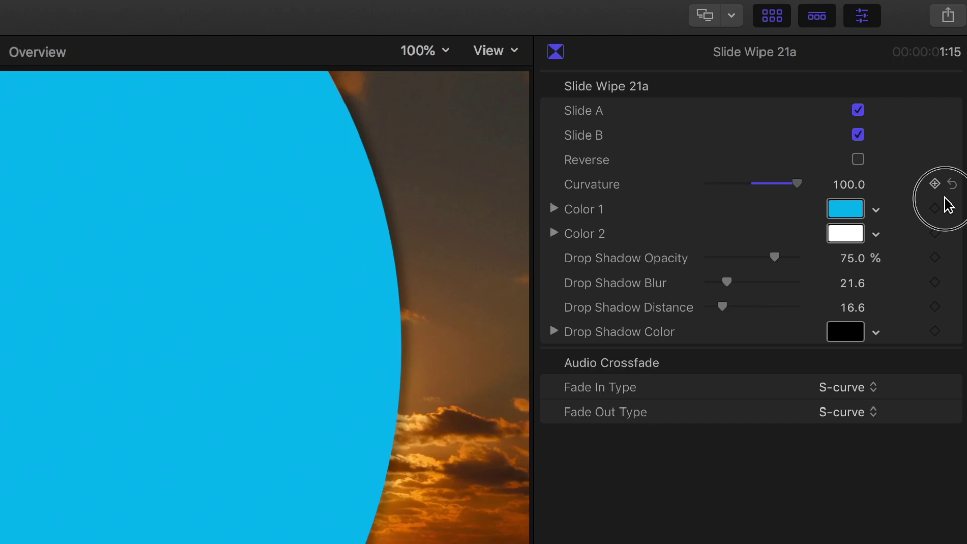
left_click(395, 400)
key("space")
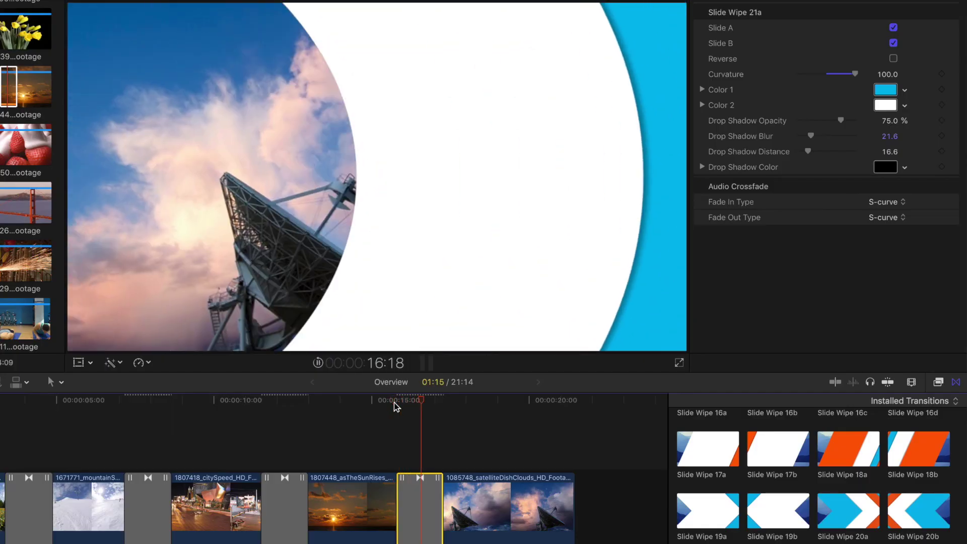
key("space")
left_click(395, 401)
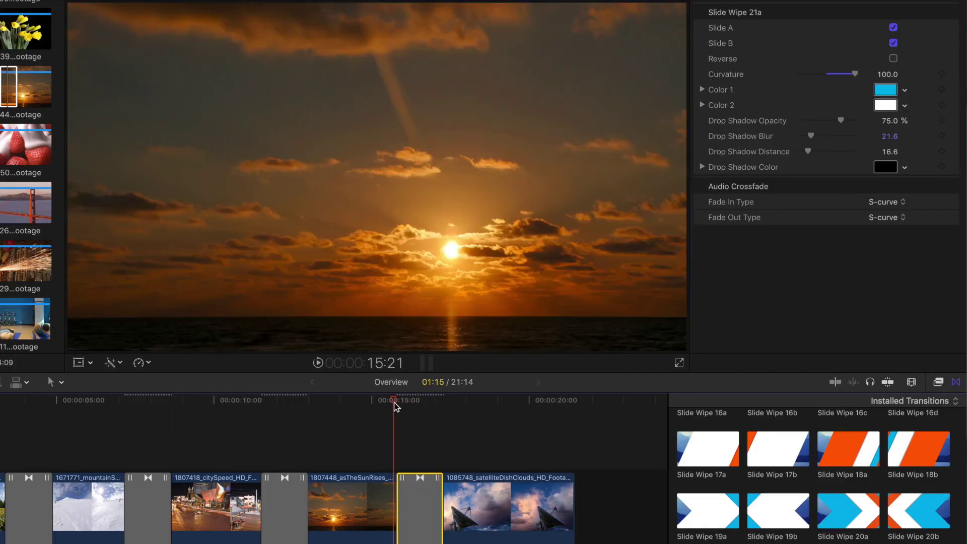
key("space")
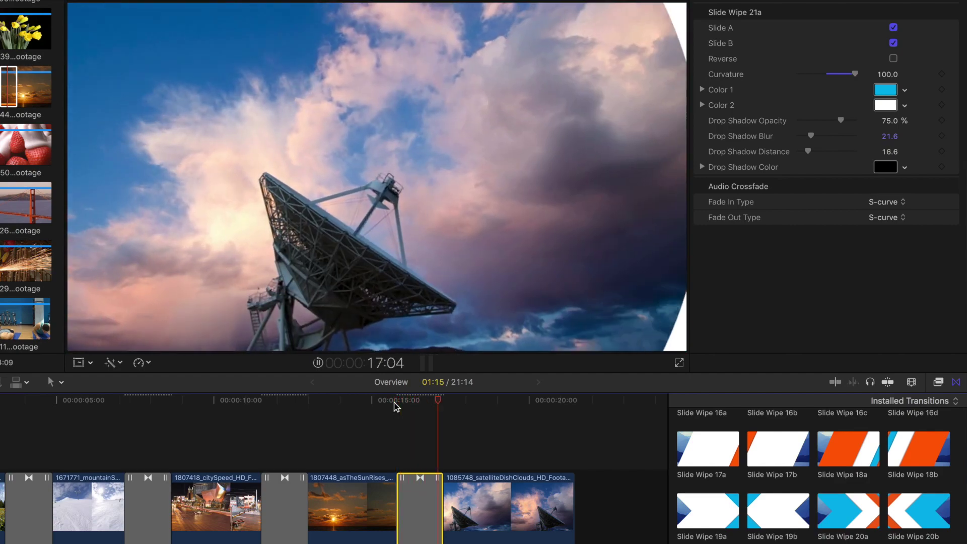
key("space")
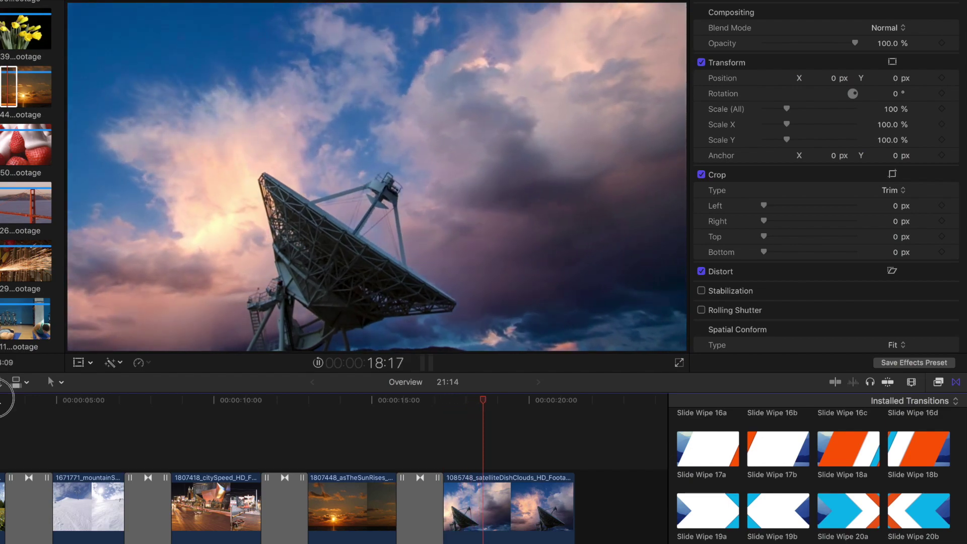
left_click(2, 399)
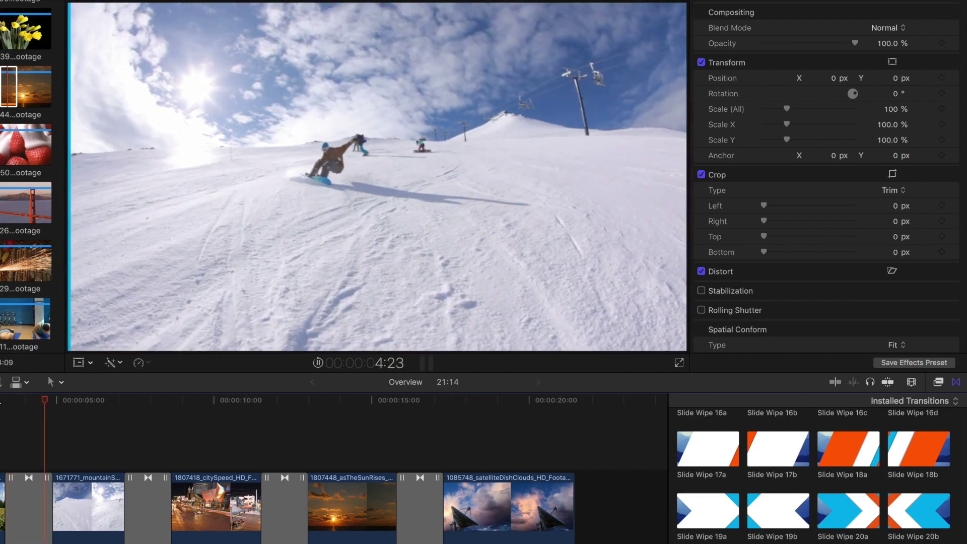